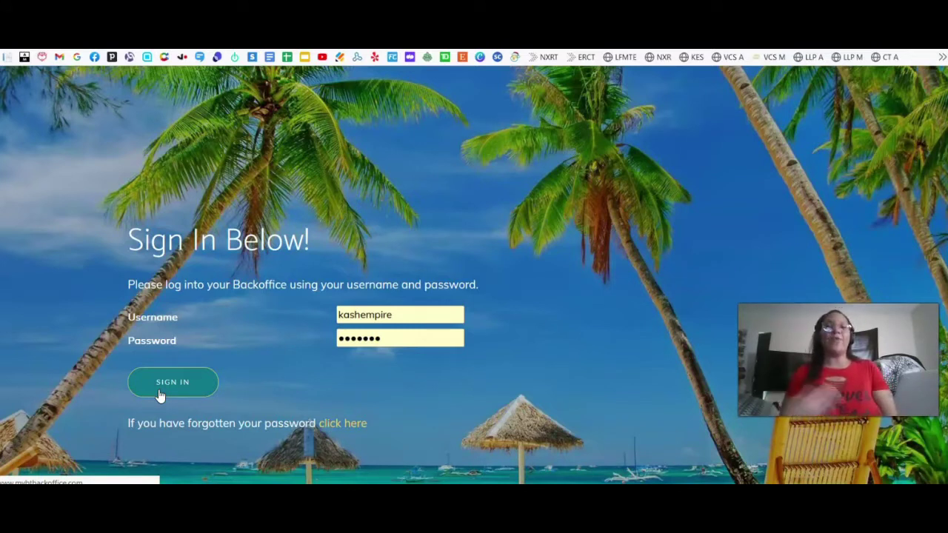
Sign in to the Nexus Rewards backoffice and open the Total Premium Members tree view
click(159, 390)
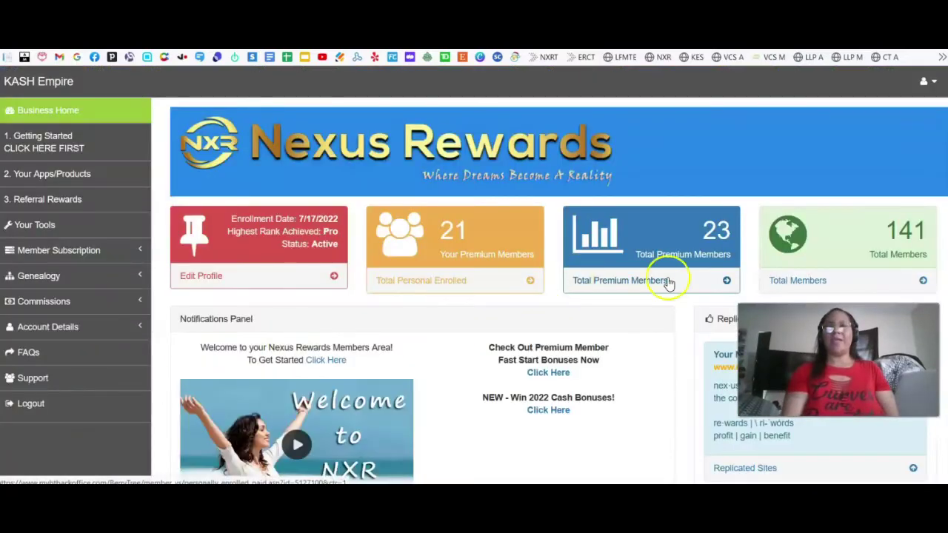
click(796, 289)
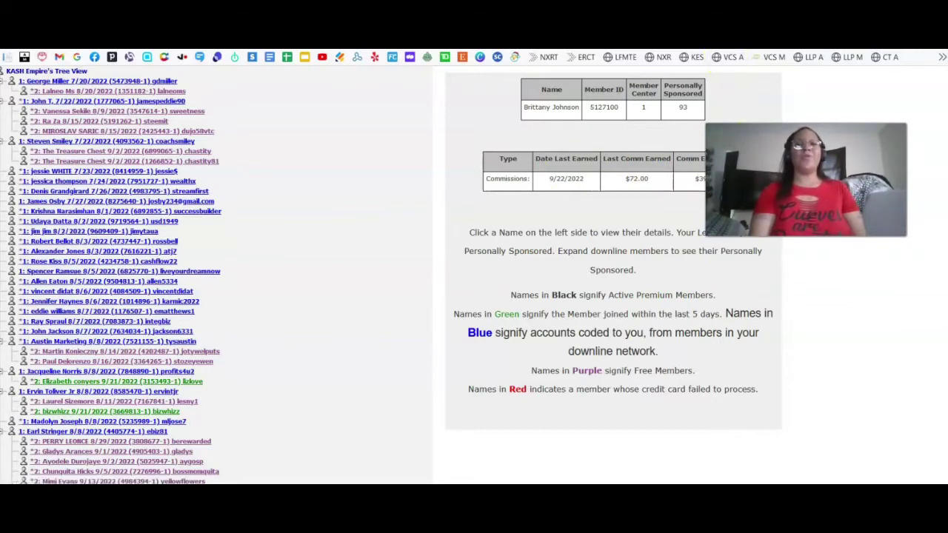
Return to Business Home, then move over to the Traffic Ad Bar dashboard
key(alt+Left)
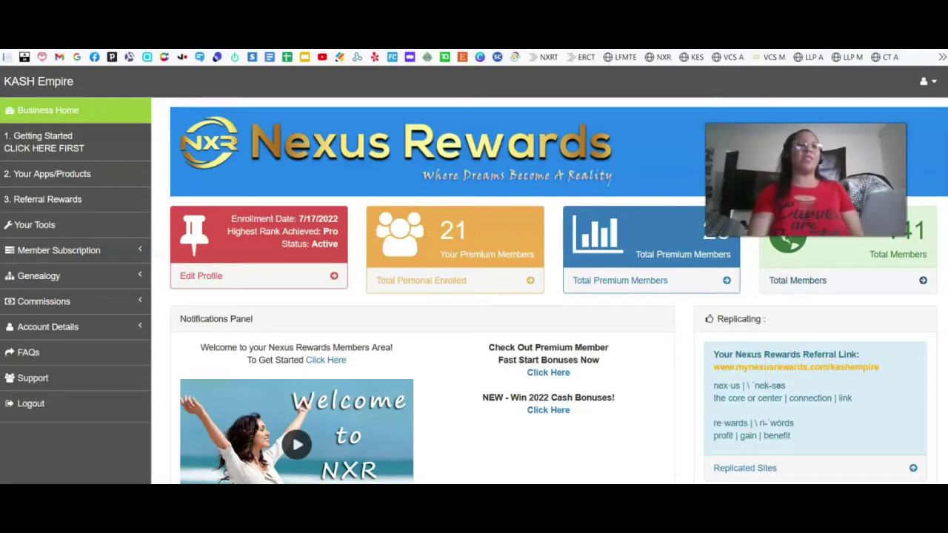
key(ctrl+Tab)
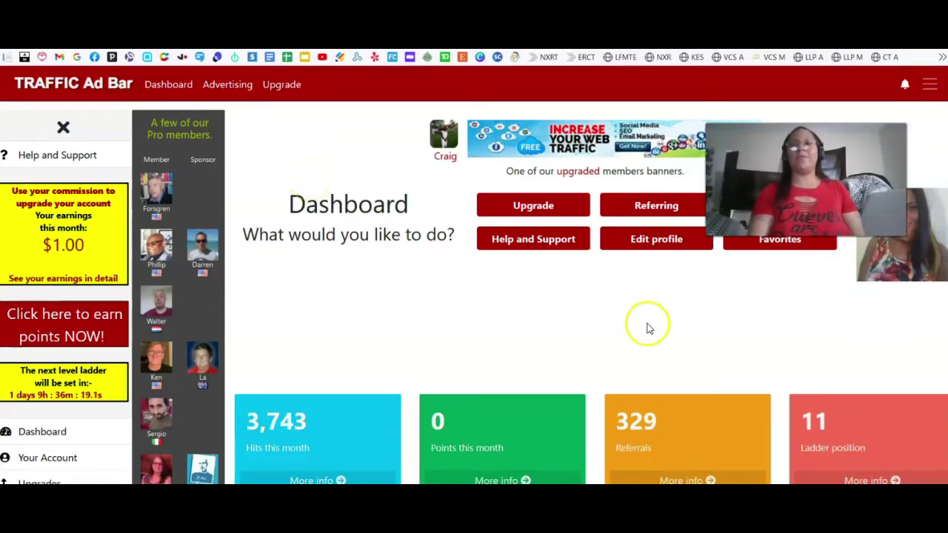
Open Websites > Your websites to see the Add a website form and promoted sites
scroll(647, 326, down, 1)
scroll(602, 262, down, 3)
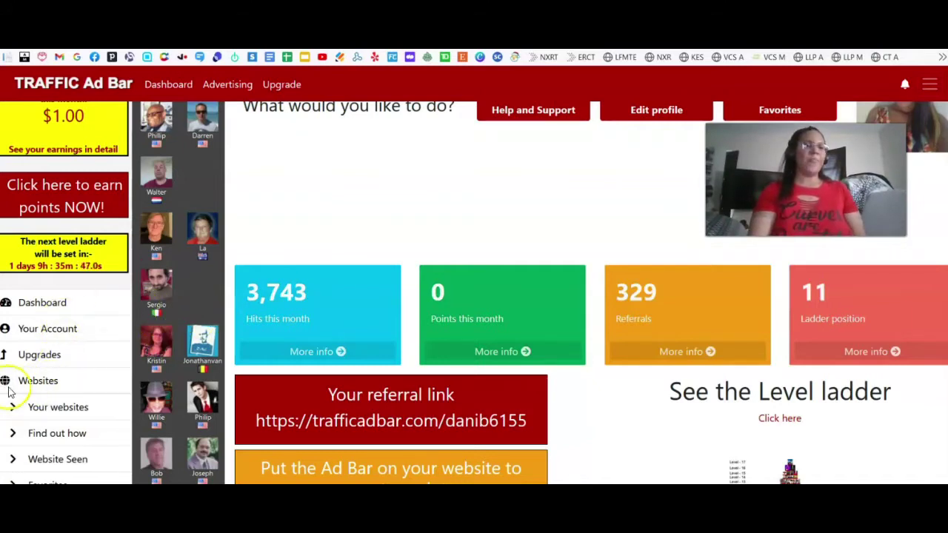
click(65, 410)
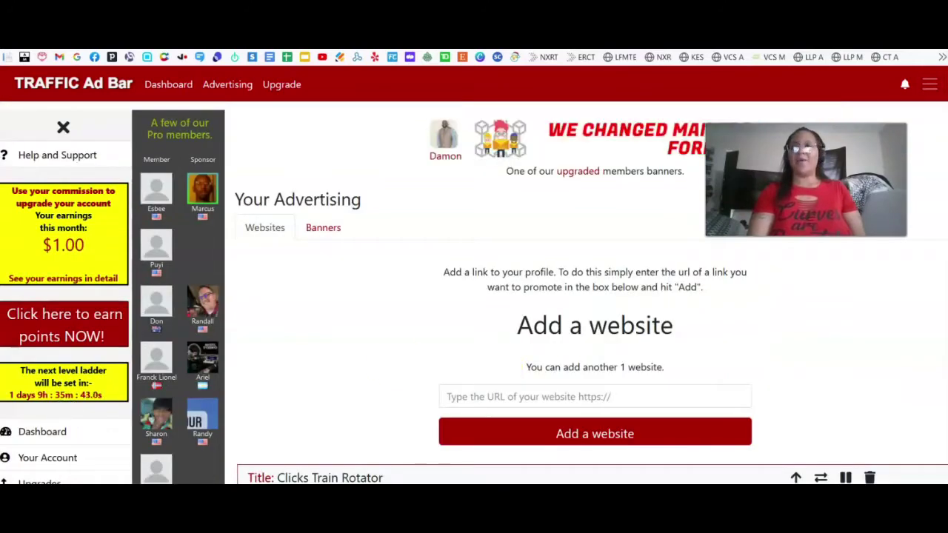
scroll(467, 202, down, 3)
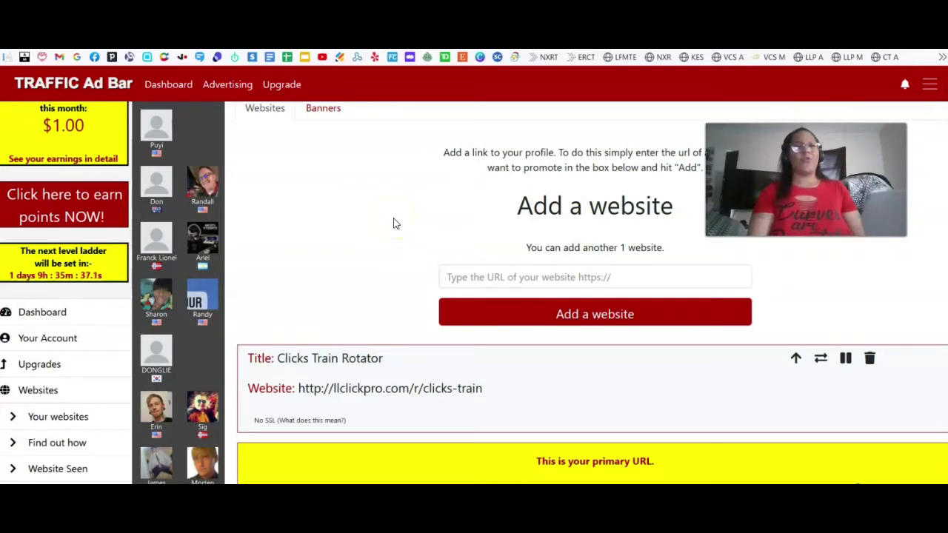
click(559, 275)
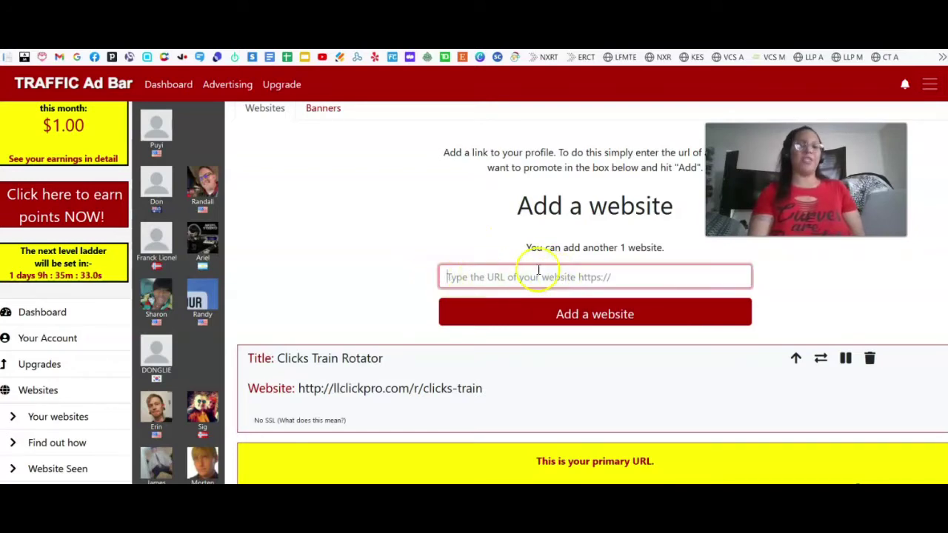
click(589, 311)
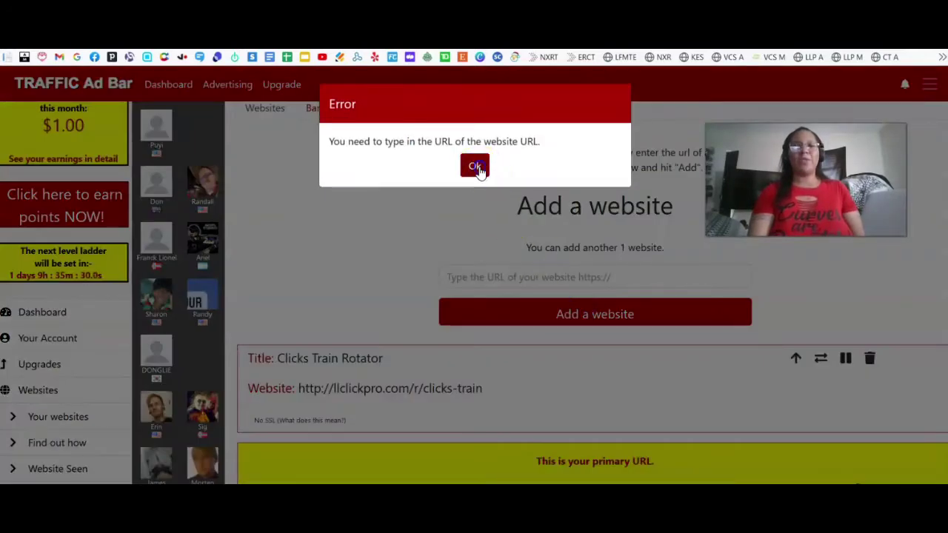
click(475, 166)
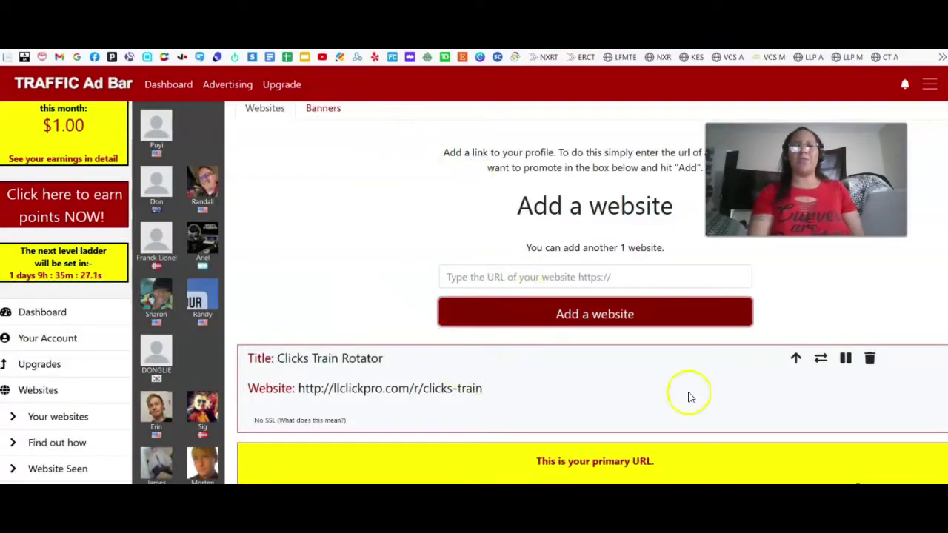
scroll(882, 252, down, 4)
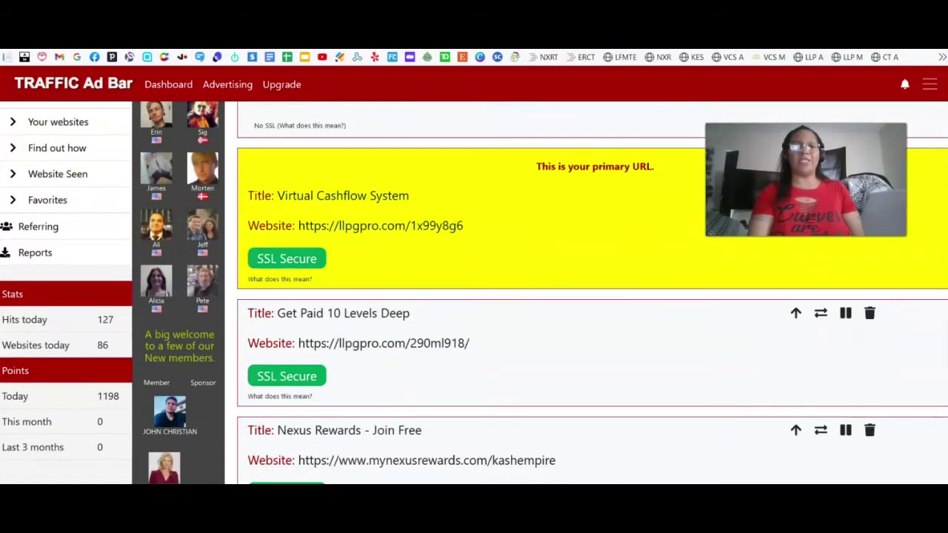
click(564, 264)
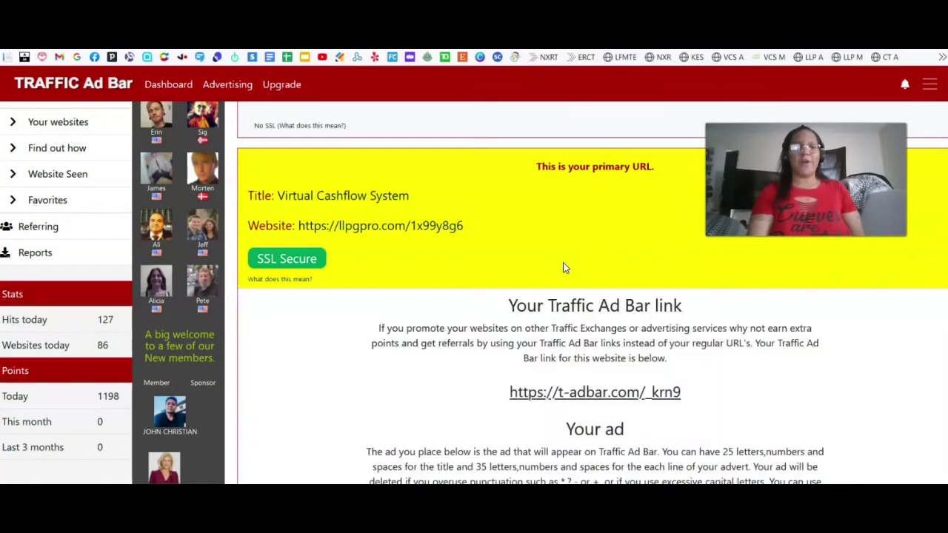
click(612, 183)
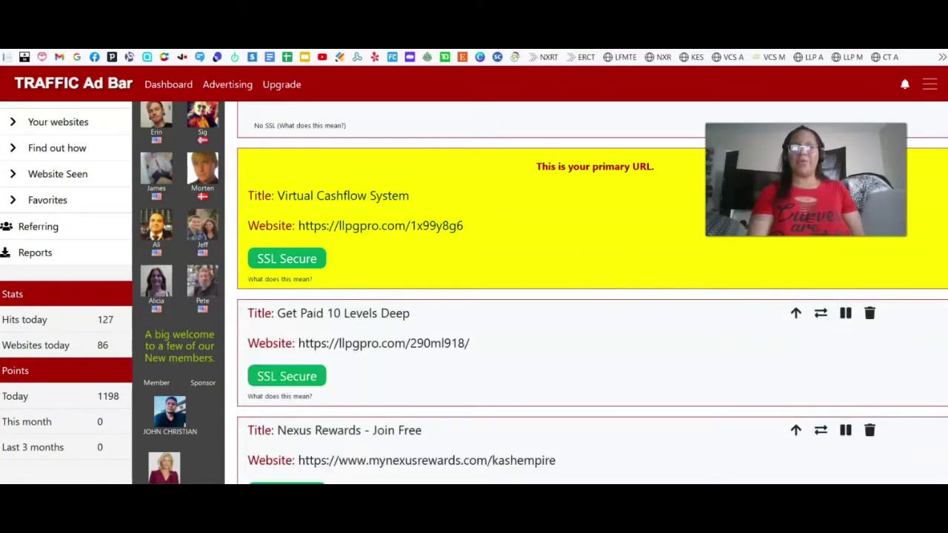
scroll(674, 313, down, 1)
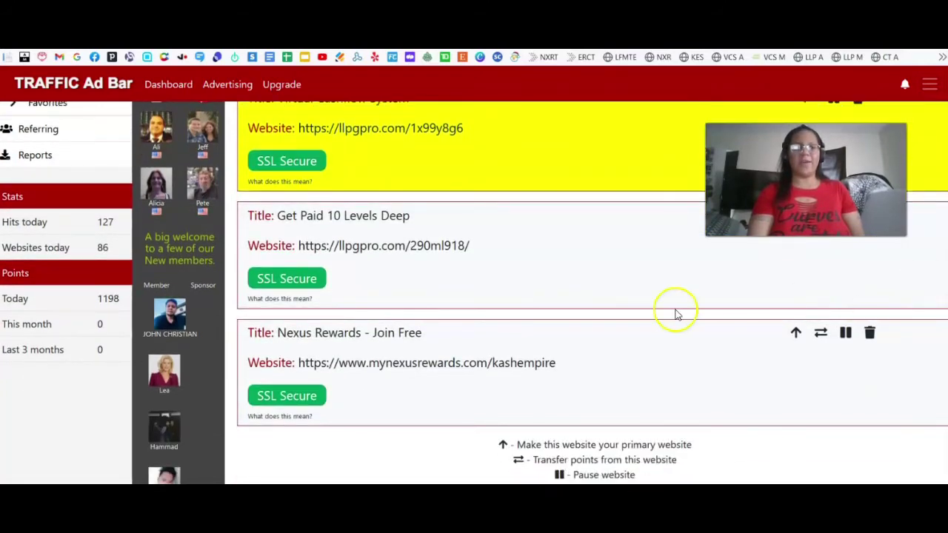
click(644, 364)
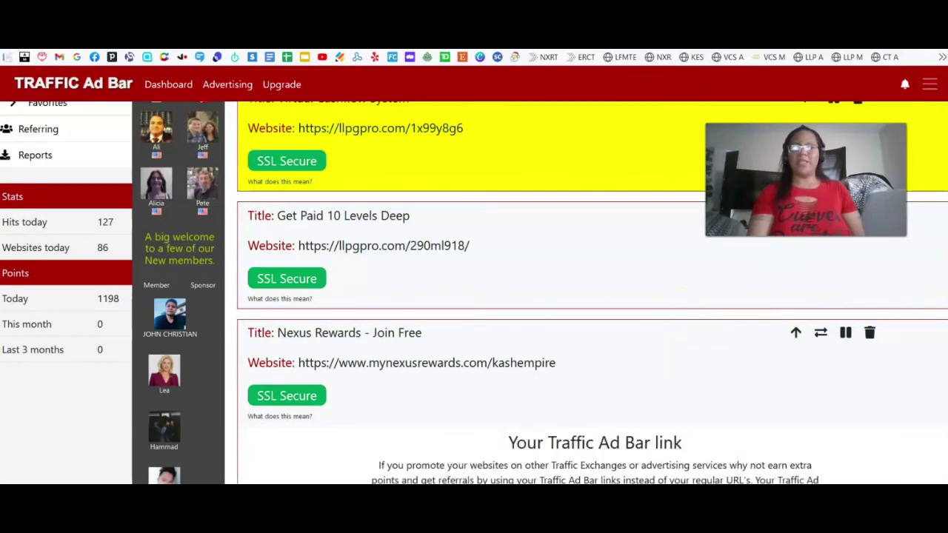
scroll(683, 289, down, 9)
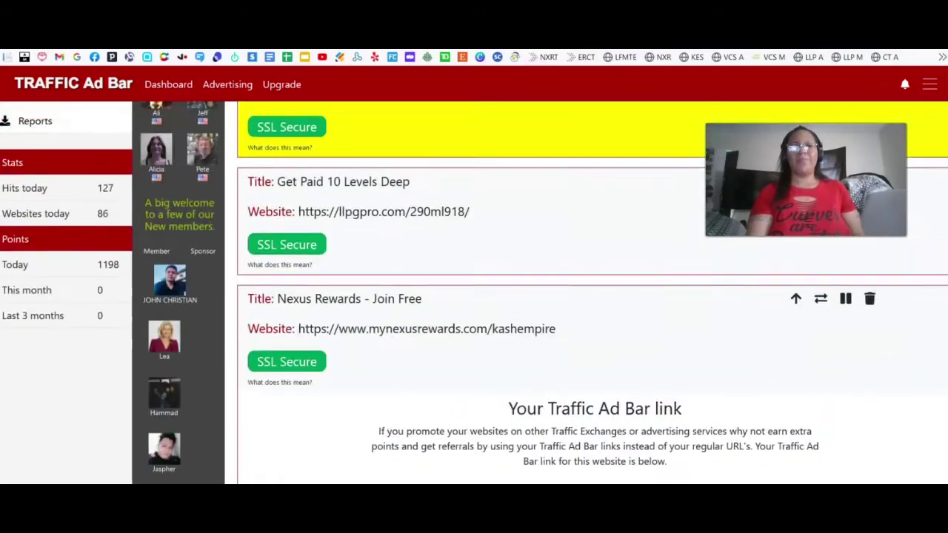
scroll(592, 296, up, 3)
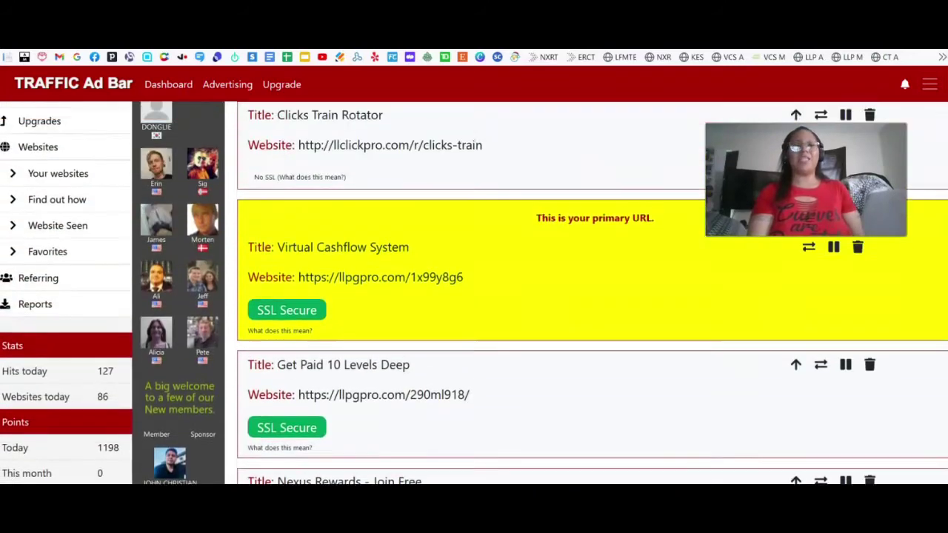
scroll(593, 296, up, 3)
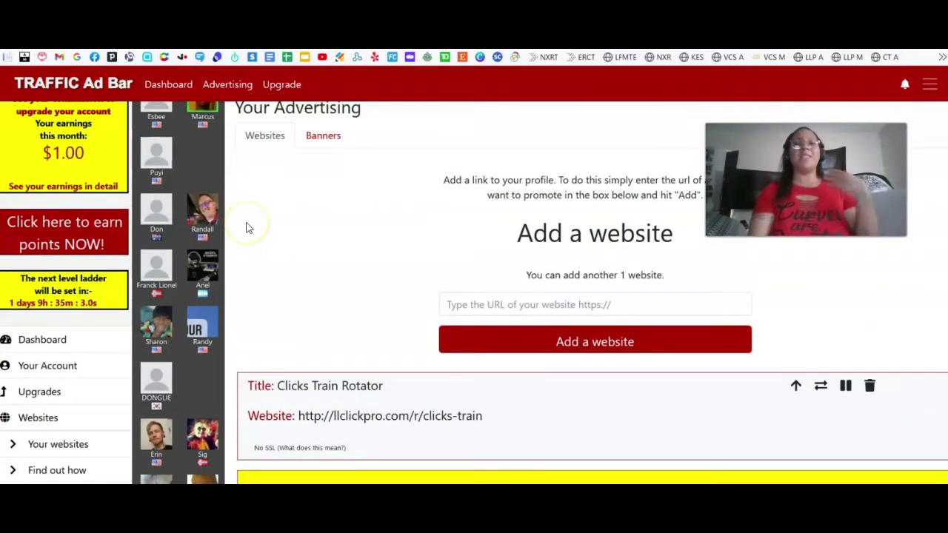
click(67, 233)
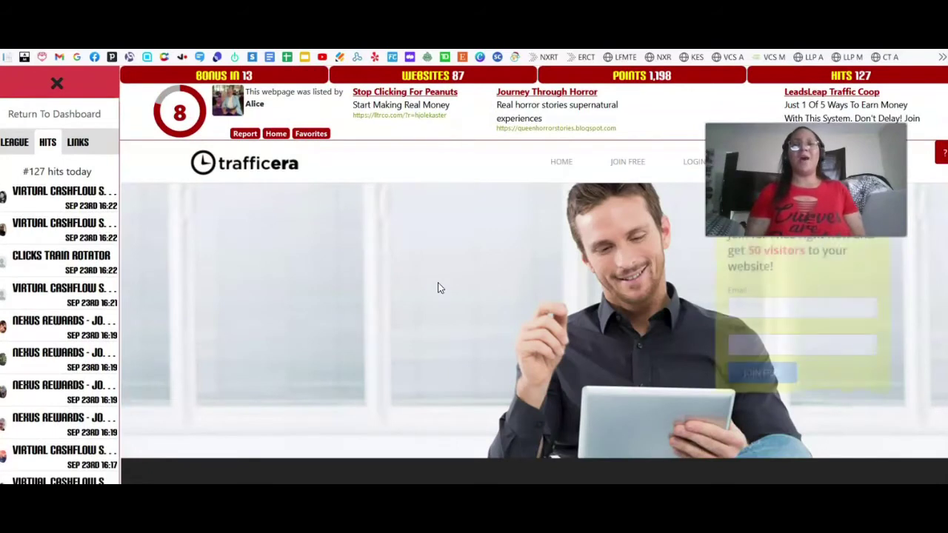
Surf several ads, including The Boxable Casita, raising points from 1,198 to 1,212, then close the tab
click(165, 101)
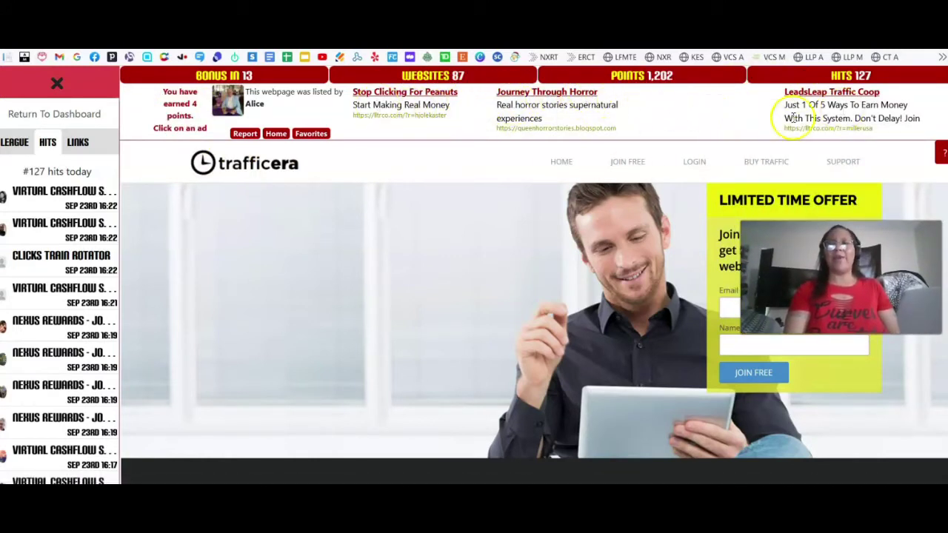
click(364, 93)
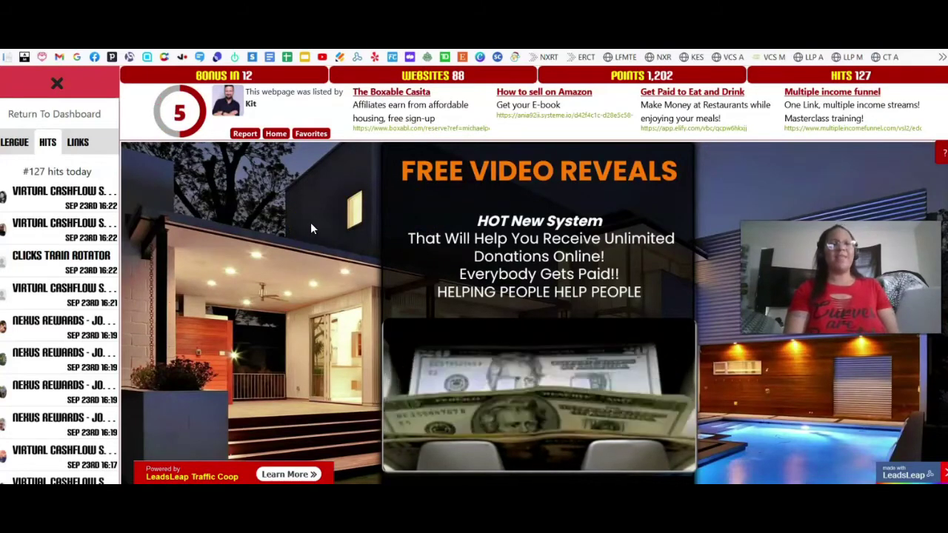
click(132, 187)
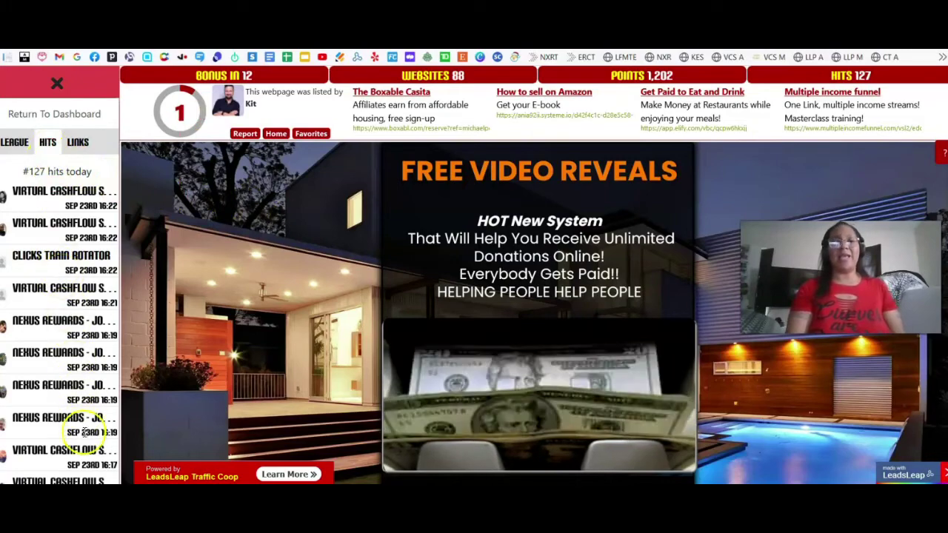
click(387, 93)
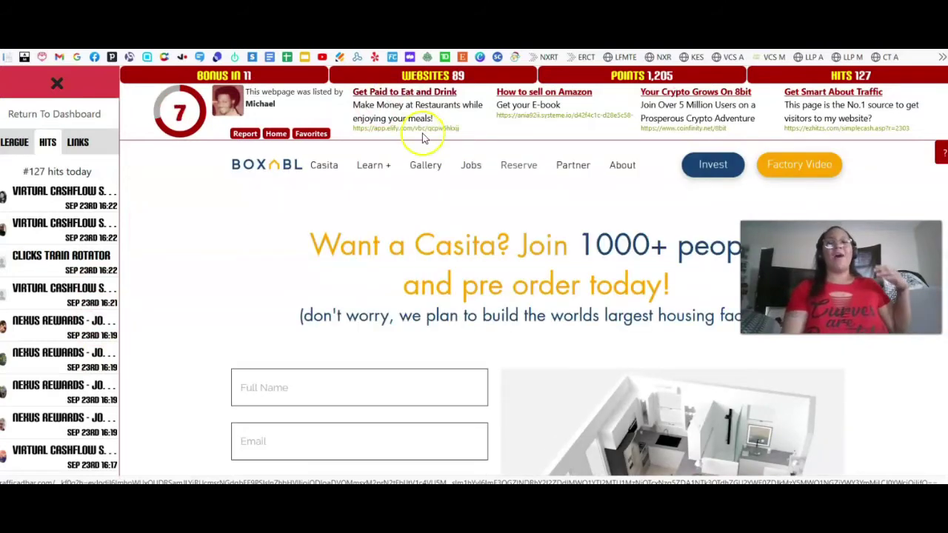
click(215, 68)
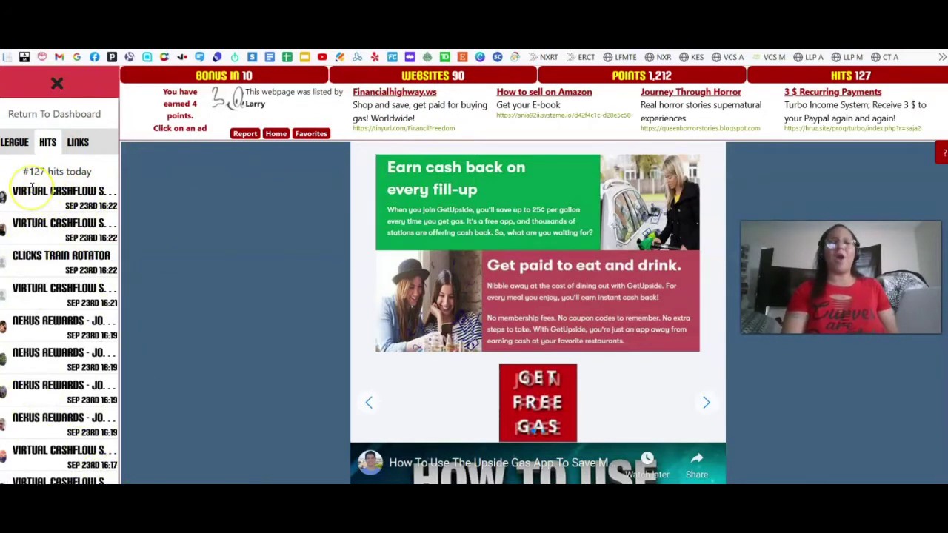
click(365, 98)
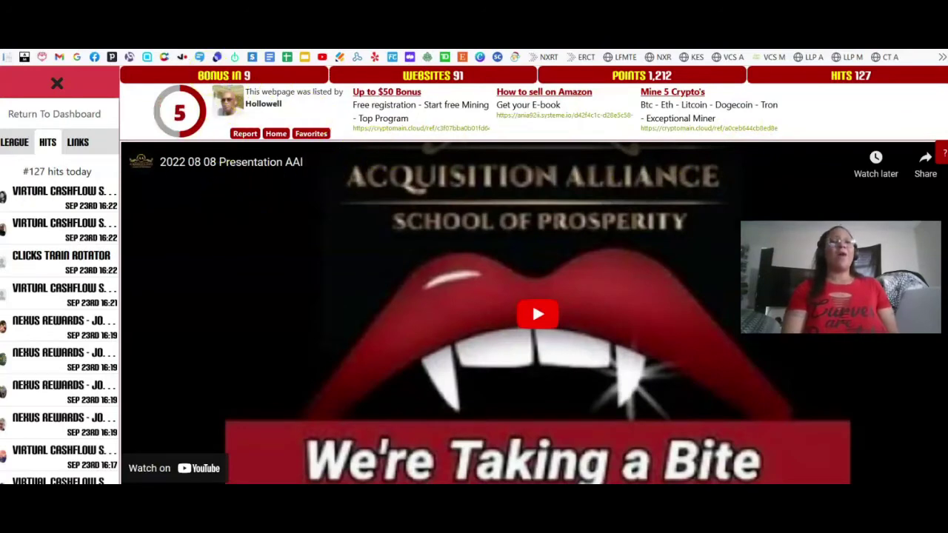
key(ctrl+w)
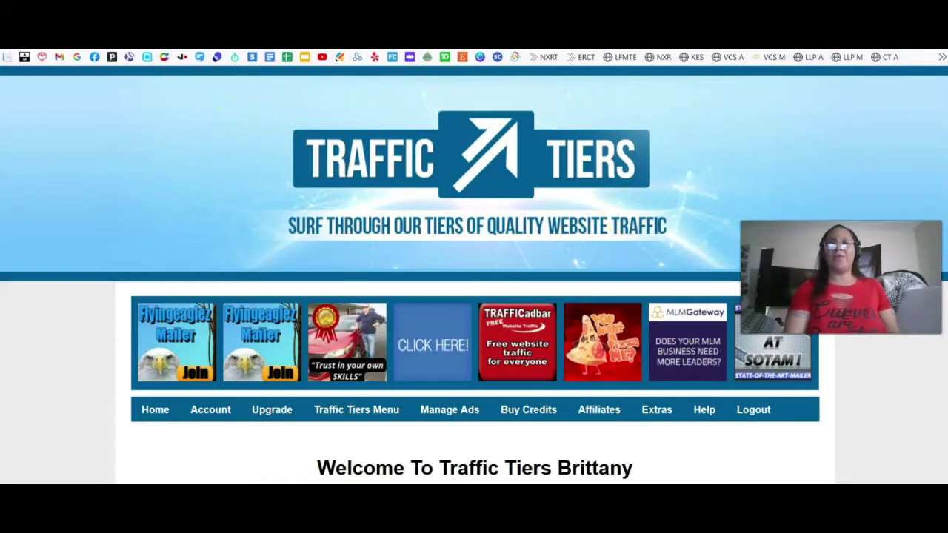
From the Pro Plus member home page, go to Manage Ads > Add/Edit Websites
scroll(474, 296, down, 2)
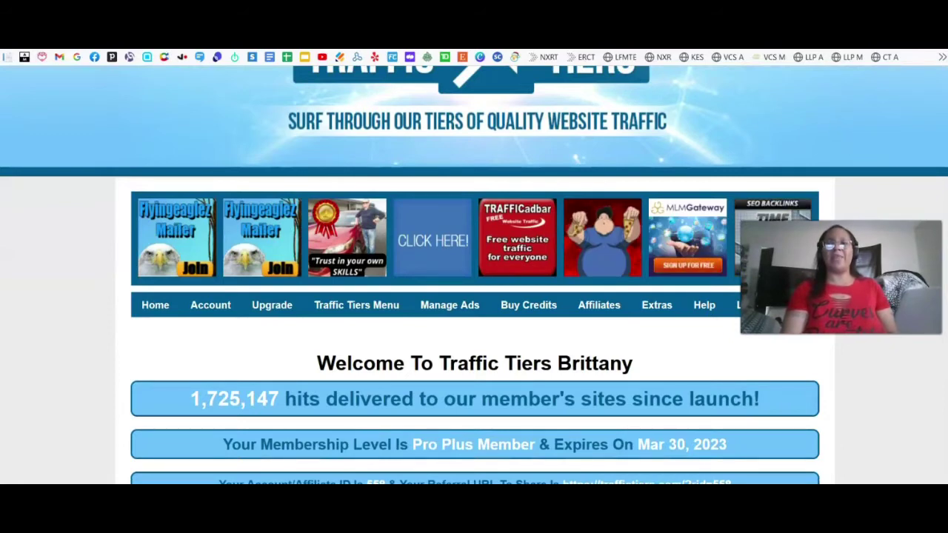
scroll(474, 296, down, 1)
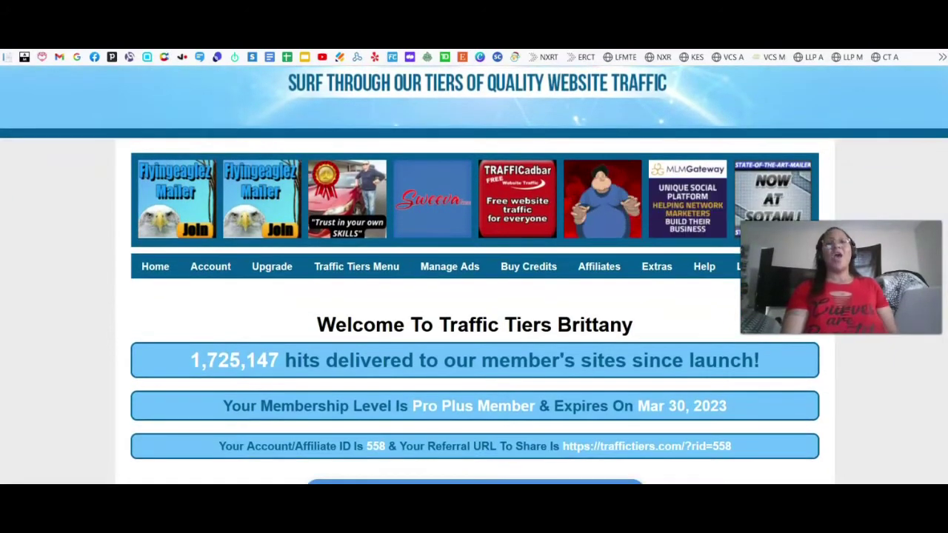
scroll(474, 296, up, 1)
scroll(474, 297, down, 3)
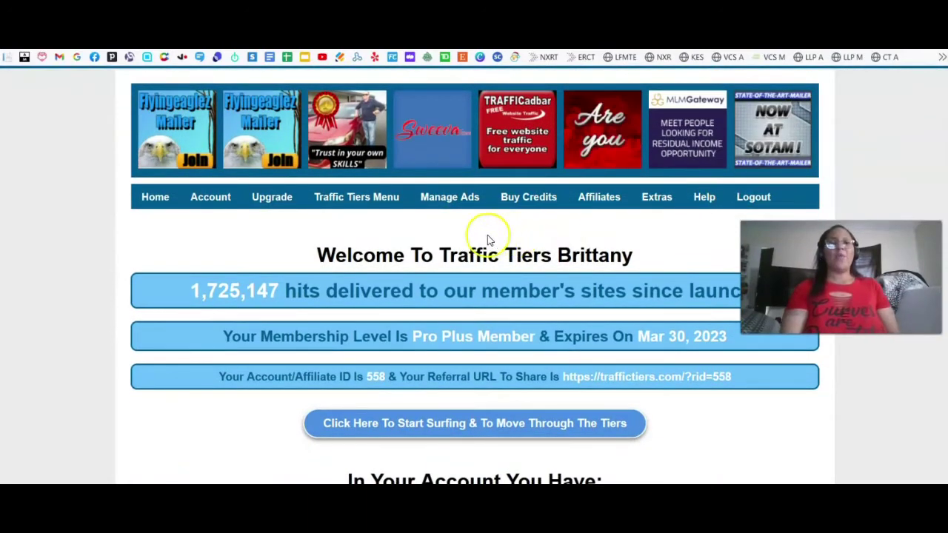
mouse_move(448, 198)
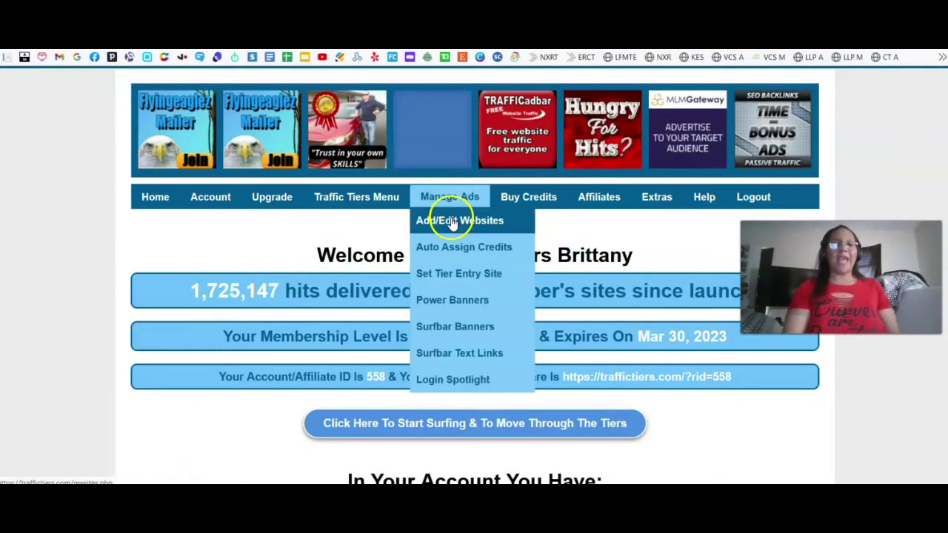
click(469, 224)
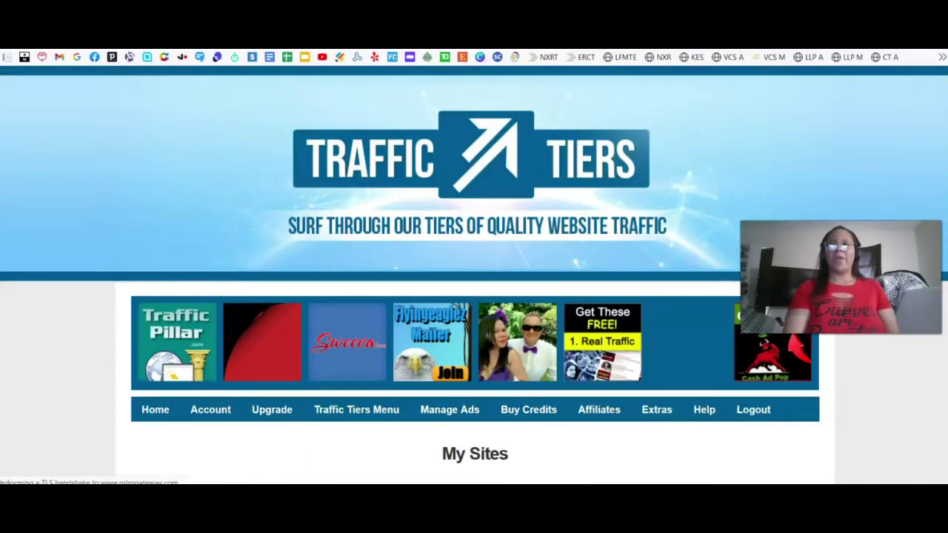
Review the My Sites table of four active sites and 10417.5 credits, then return Home
scroll(475, 274, down, 5)
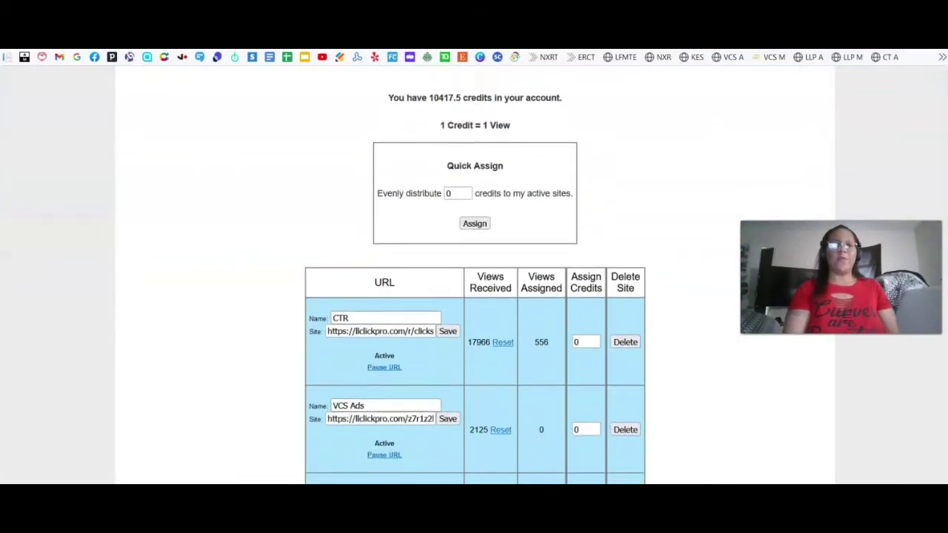
scroll(475, 274, down, 3)
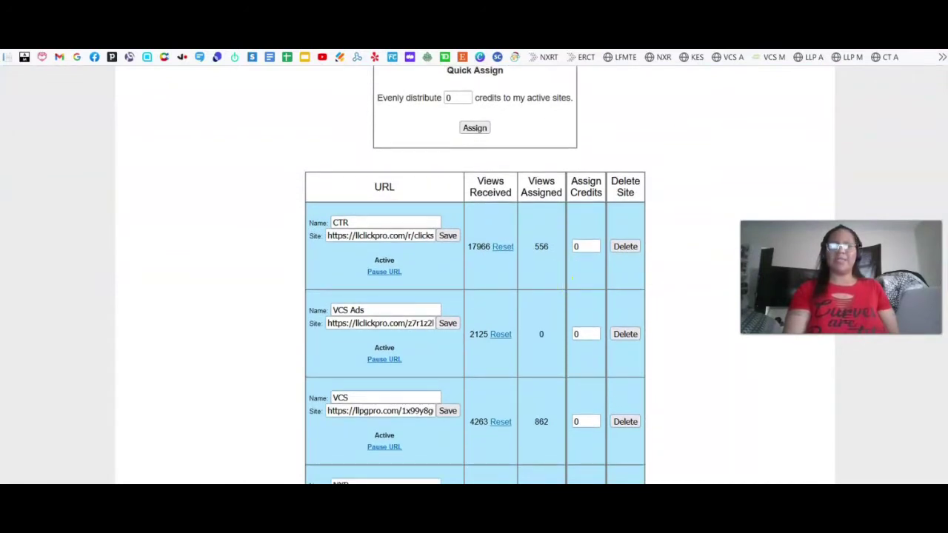
scroll(475, 274, down, 5)
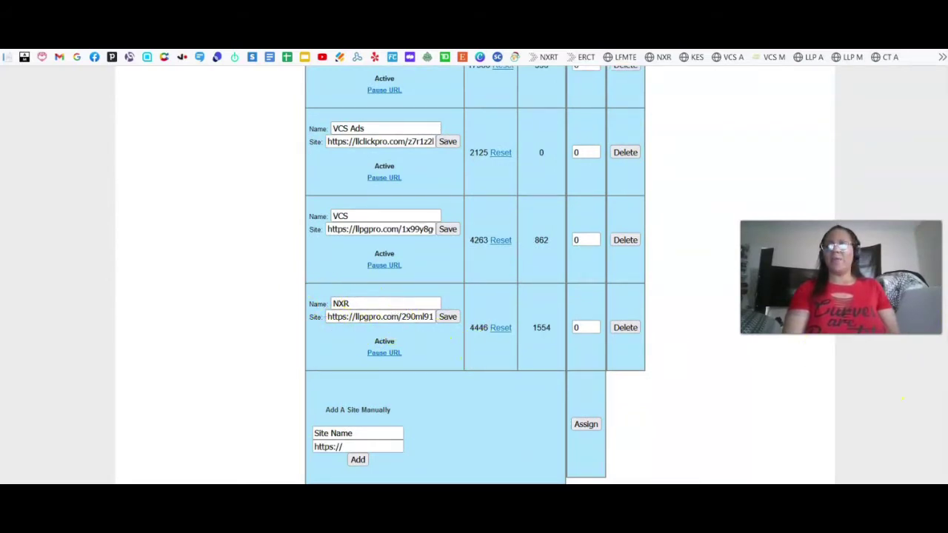
scroll(311, 263, up, 10)
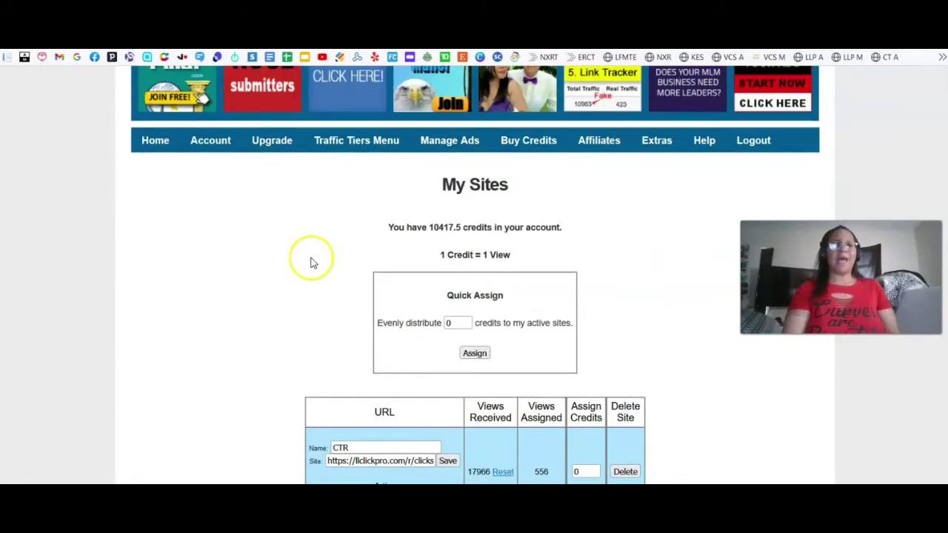
click(156, 148)
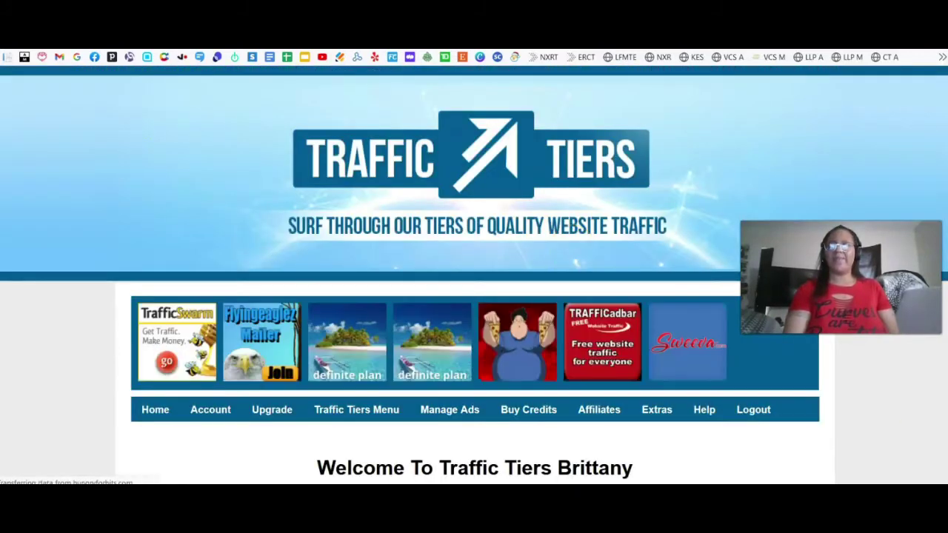
Surf six Tier 1 pages by picking the matching icon on each, then return Home
scroll(572, 246, down, 5)
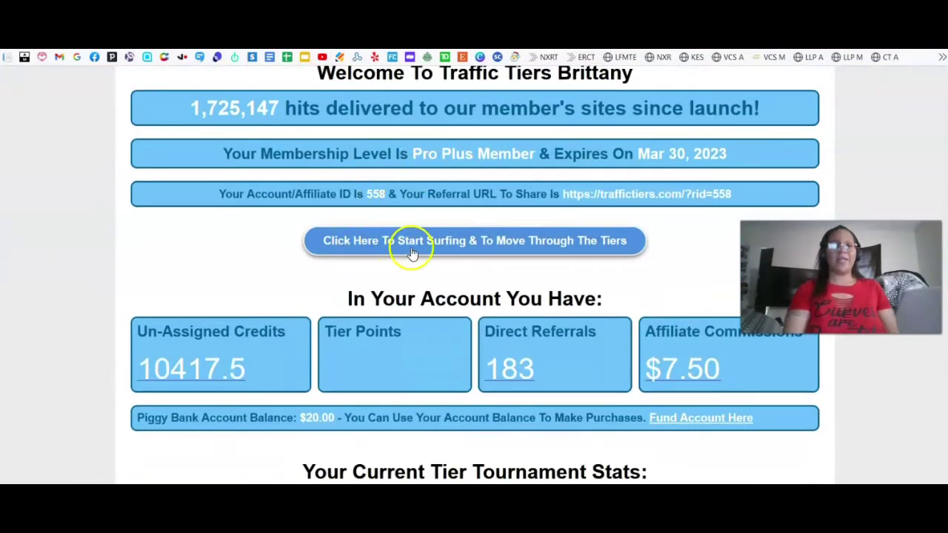
click(501, 250)
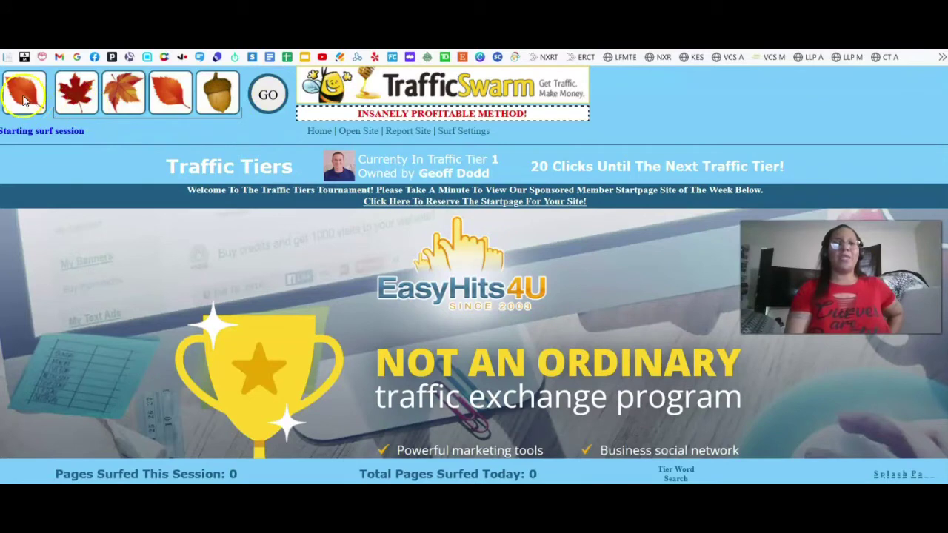
click(172, 95)
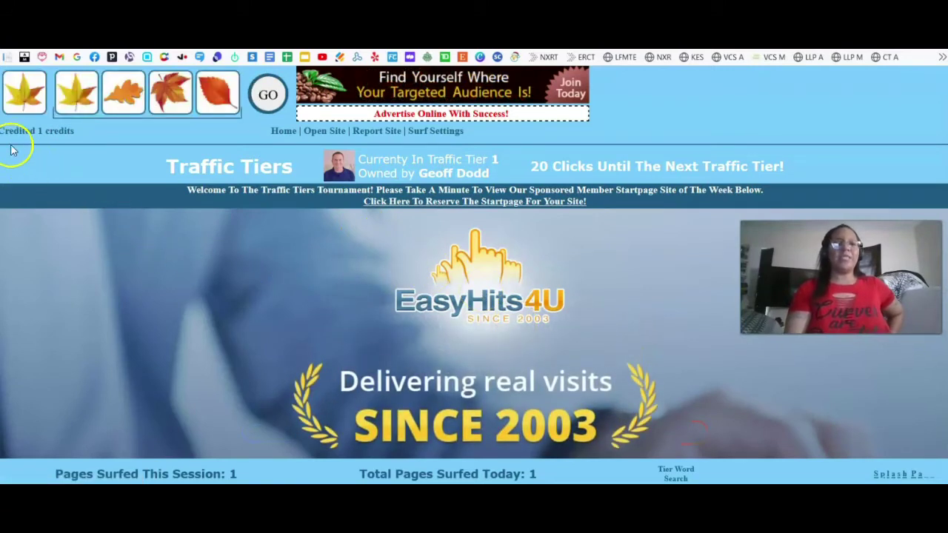
click(71, 108)
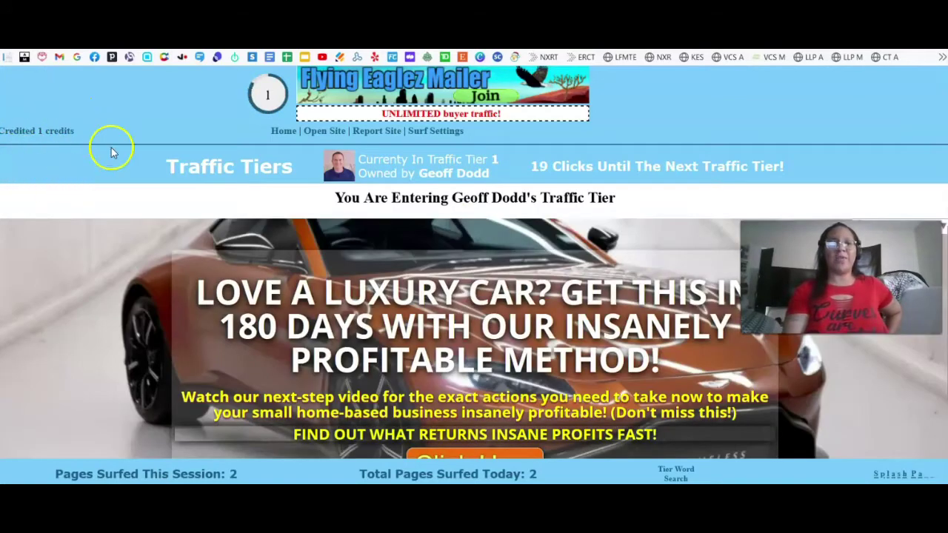
click(79, 97)
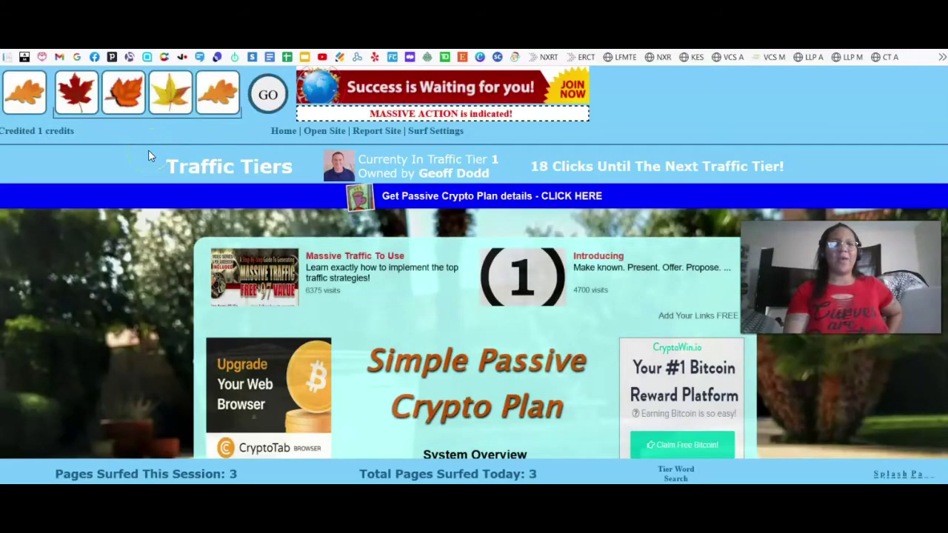
click(210, 97)
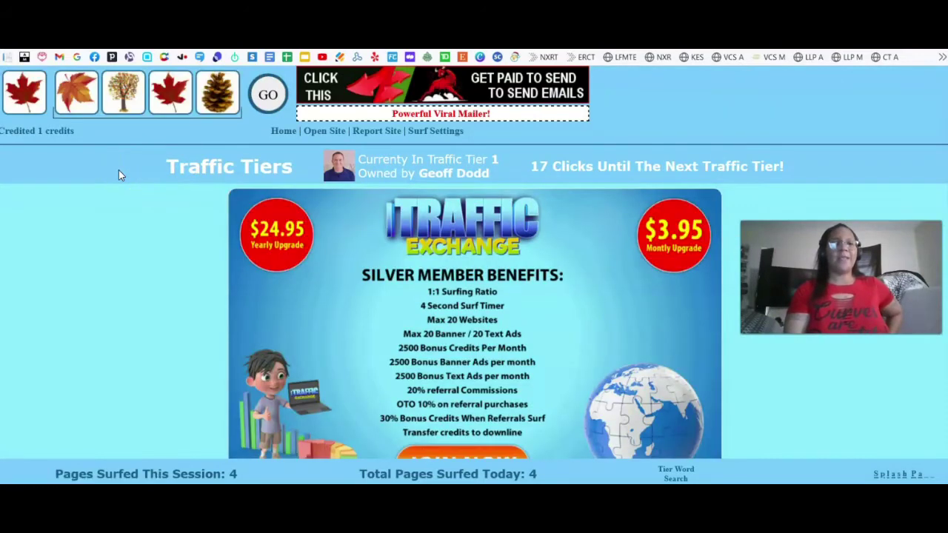
click(171, 97)
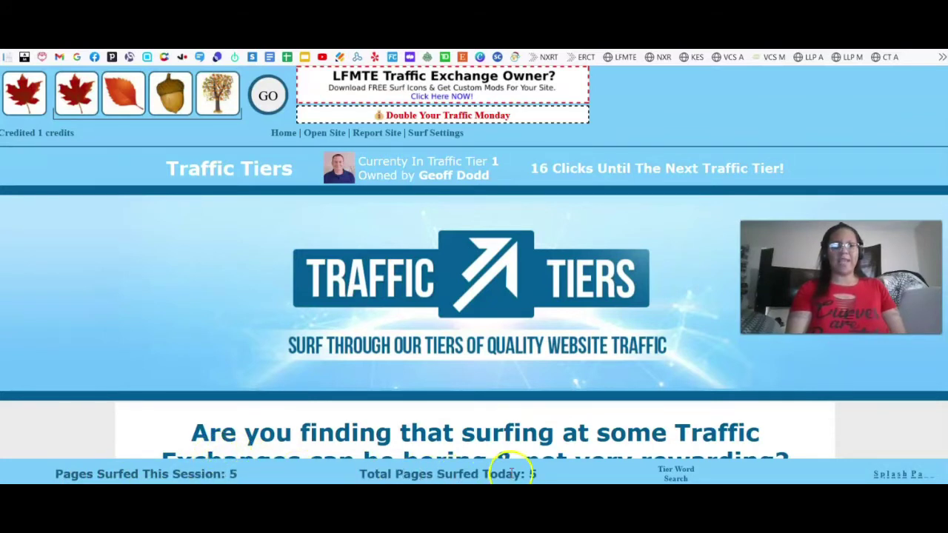
click(77, 95)
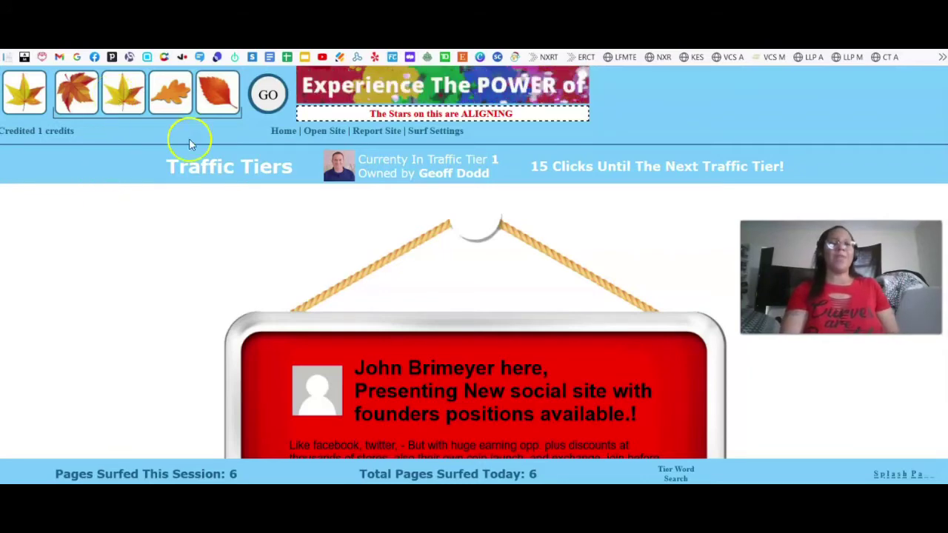
click(284, 132)
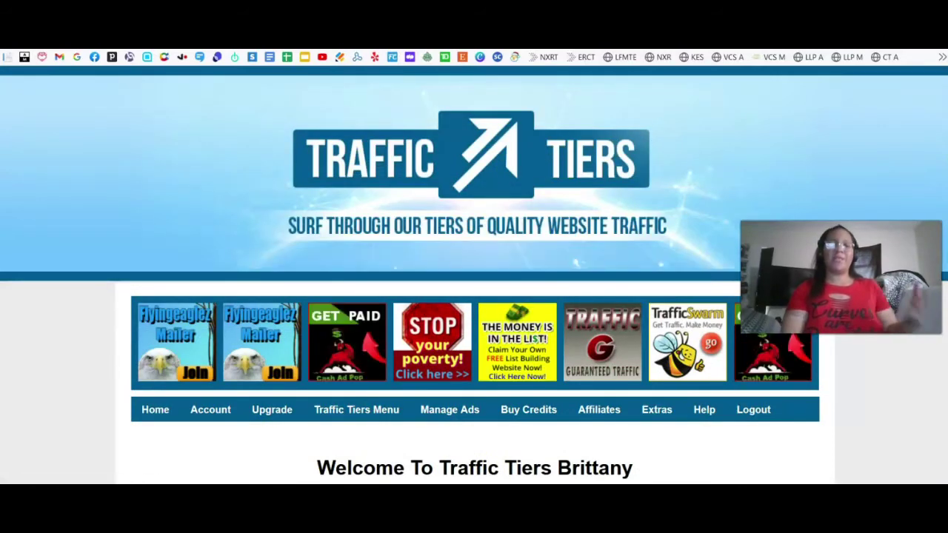
scroll(474, 274, down, 3)
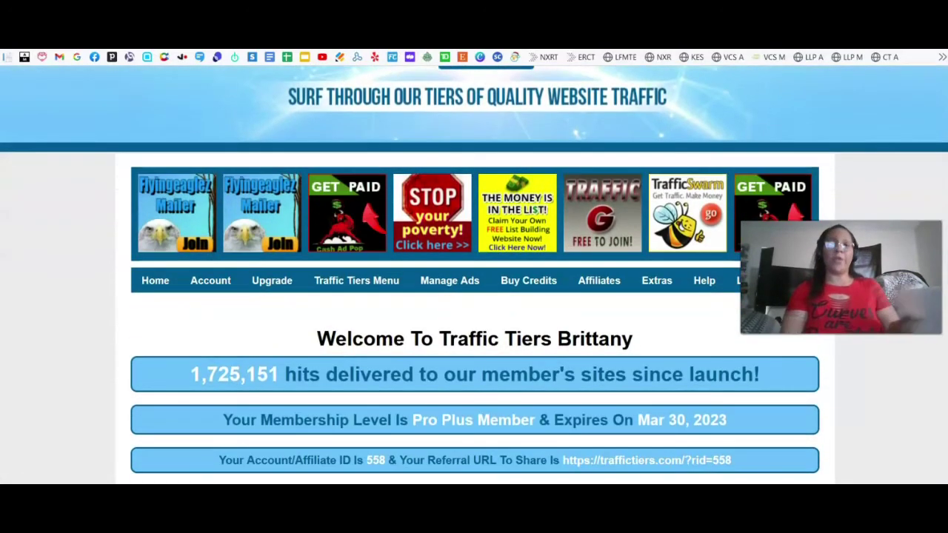
scroll(475, 274, down, 3)
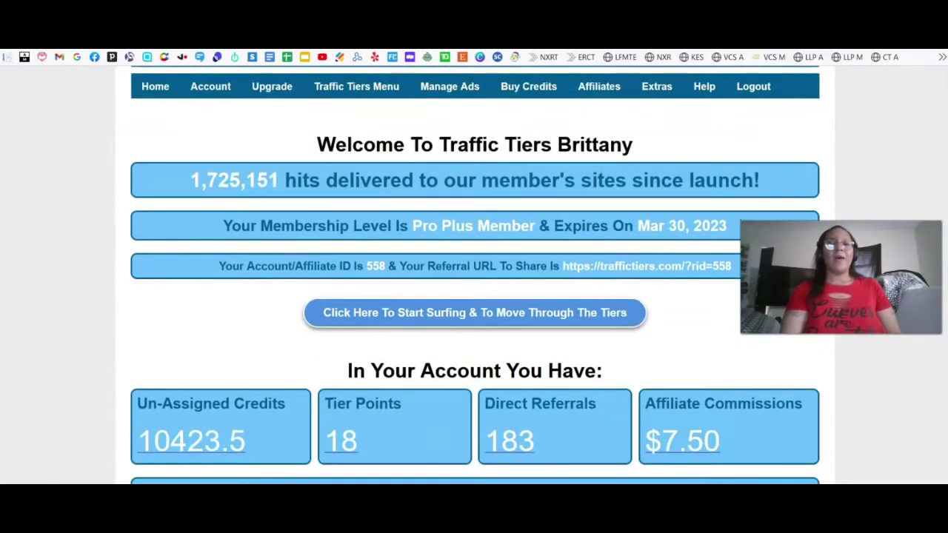
mouse_move(458, 95)
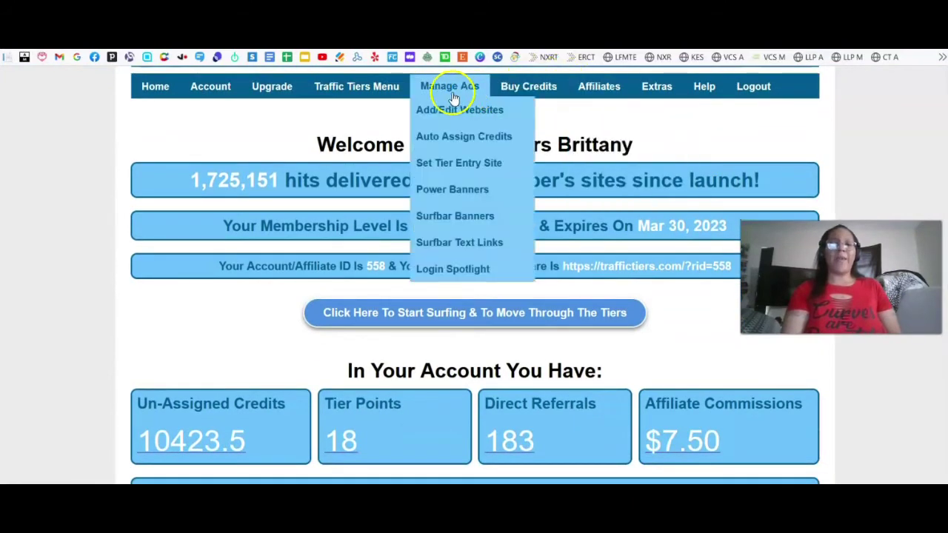
On My Sites, assign 100 credits to NXR, raising its views to 1654 with 10323.5 credits left
click(455, 111)
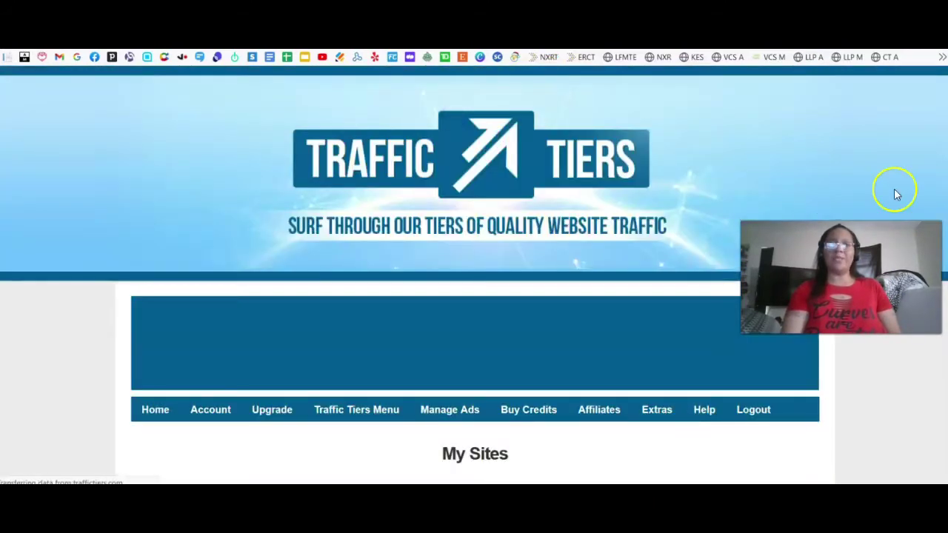
scroll(474, 296, down, 6)
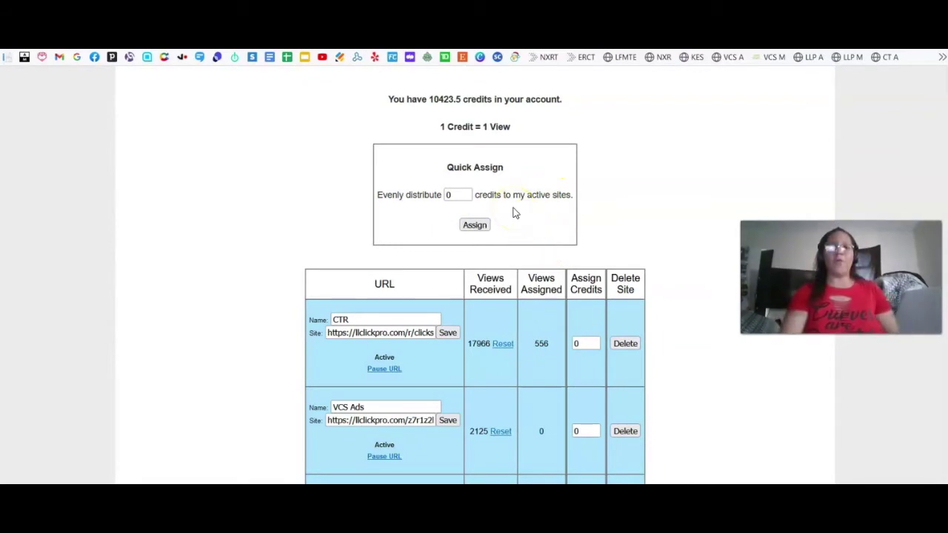
scroll(942, 142, up, 5)
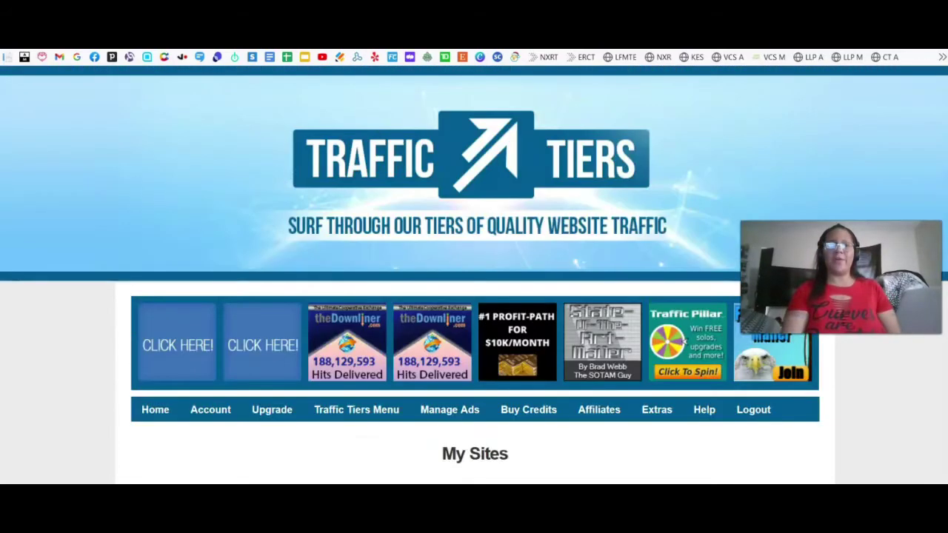
scroll(474, 274, down, 10)
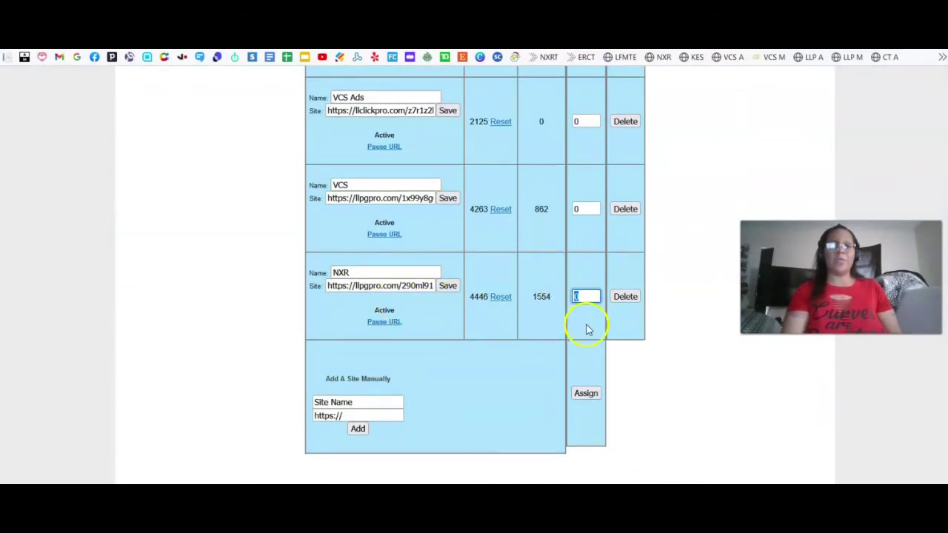
text(100)
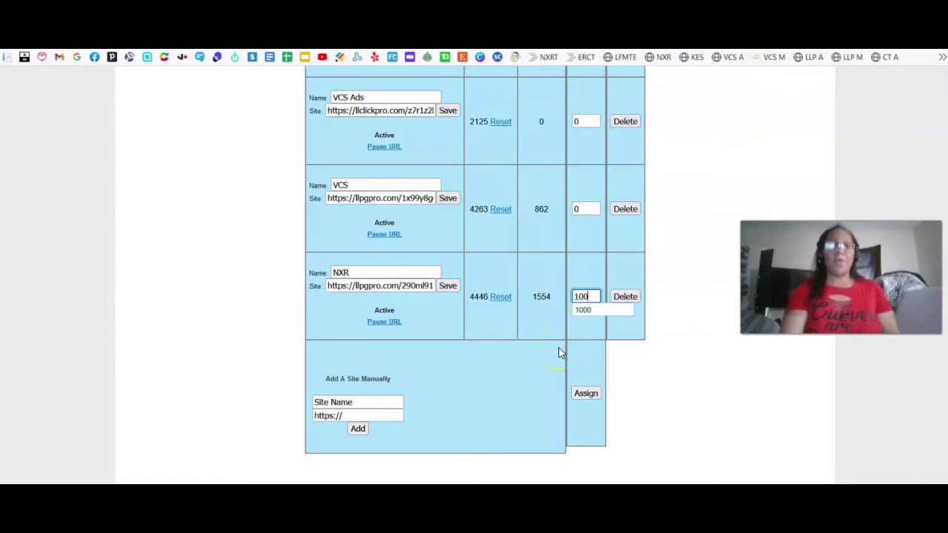
click(551, 320)
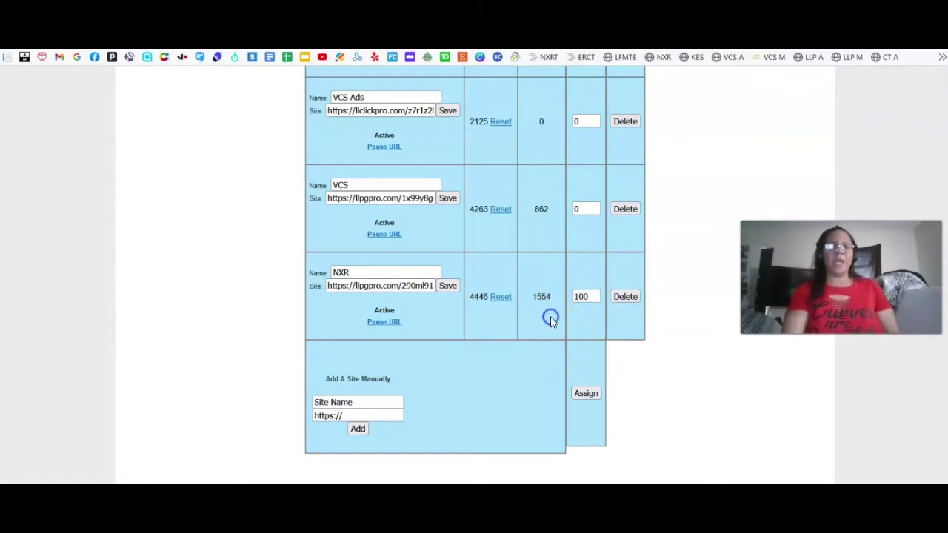
click(588, 395)
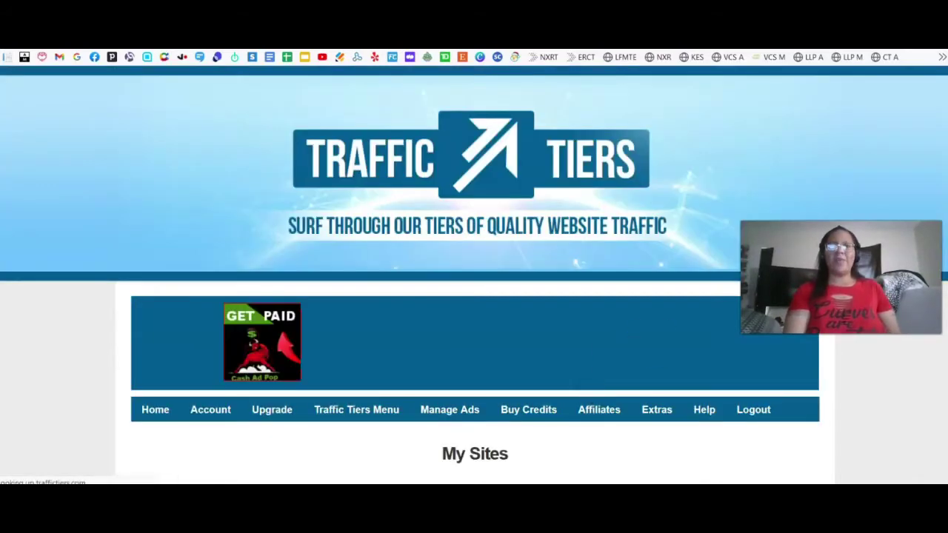
scroll(474, 297, down, 2)
scroll(591, 246, down, 2)
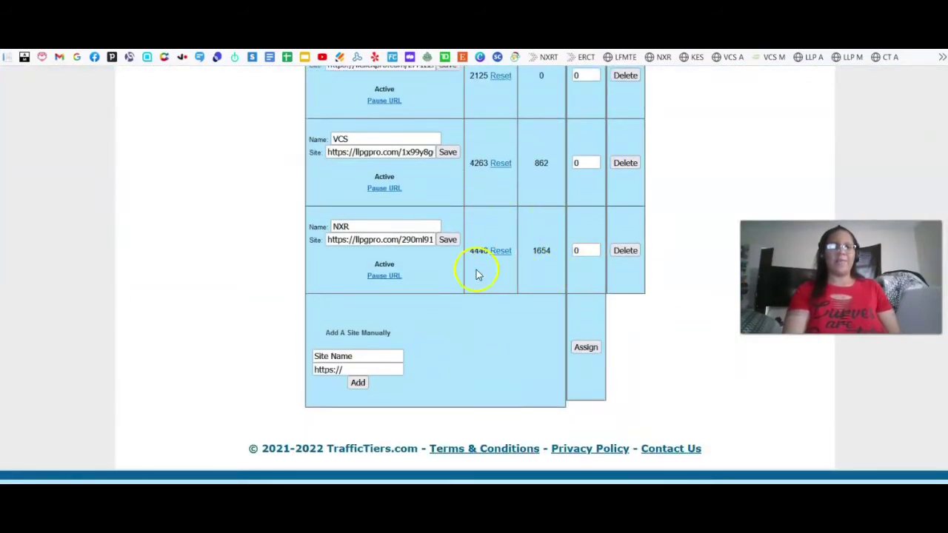
scroll(726, 328, up, 3)
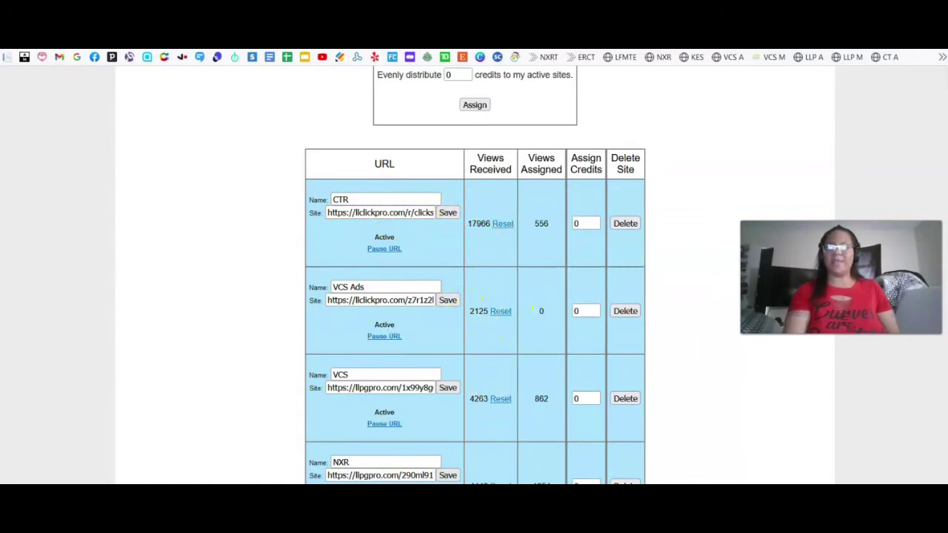
scroll(474, 297, down, 2)
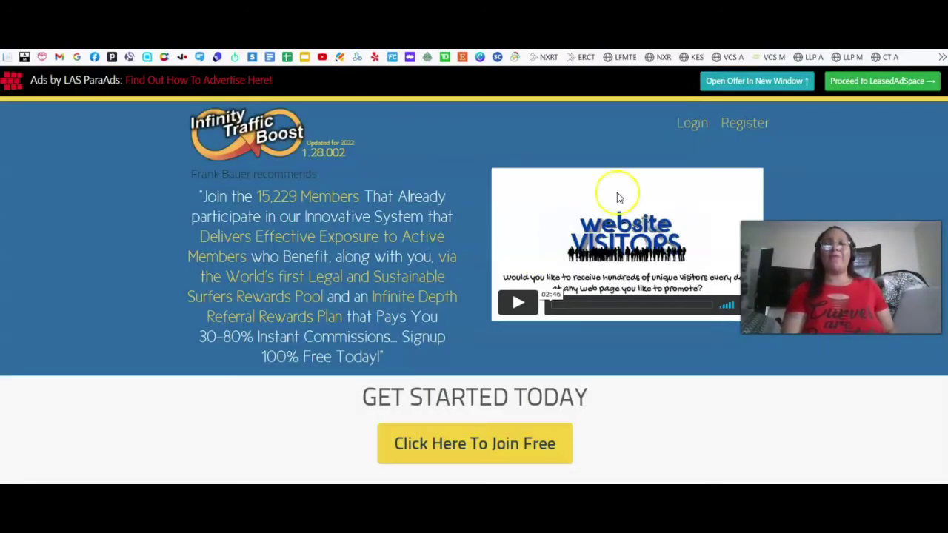
Continue to the LeasedAdSpace dashboard showing $226.48 commissions and open the AdBoard directory
click(865, 86)
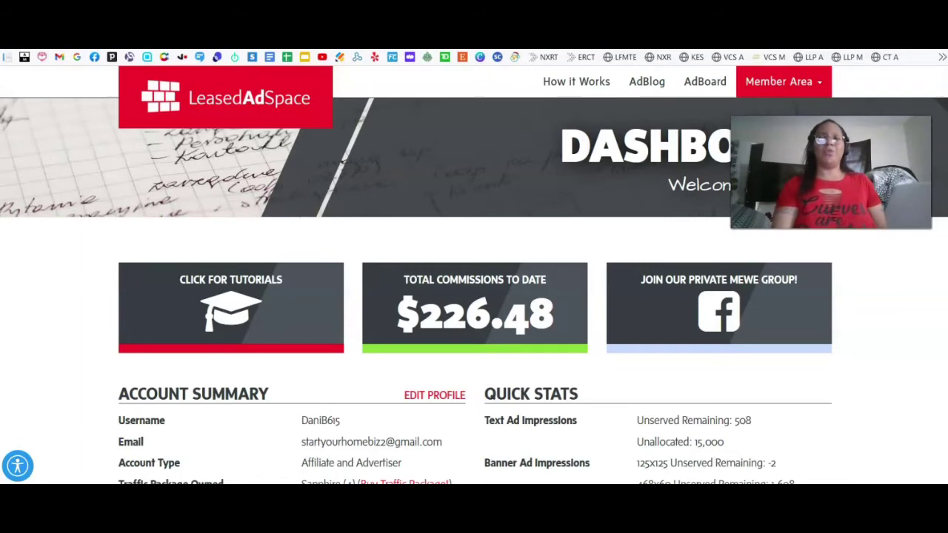
scroll(476, 291, down, 10)
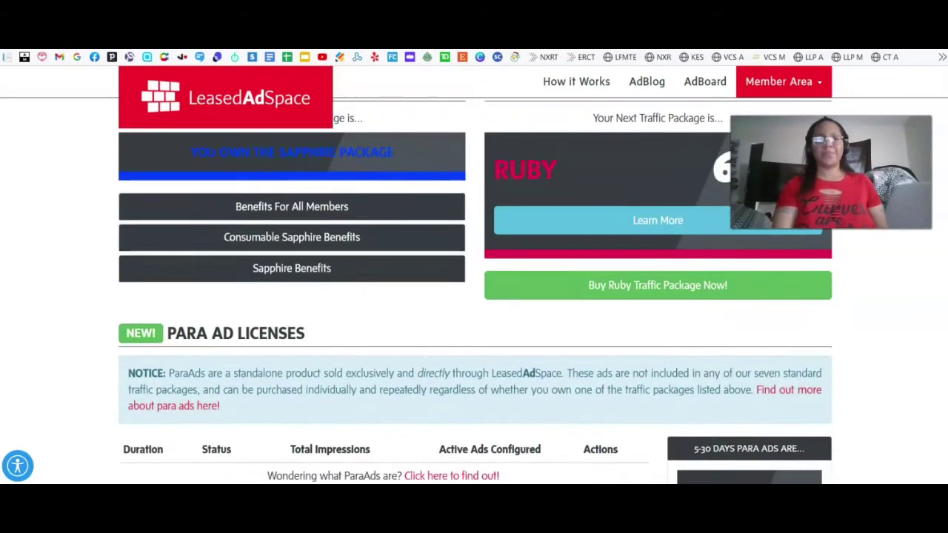
scroll(474, 292, down, 3)
scroll(475, 291, up, 5)
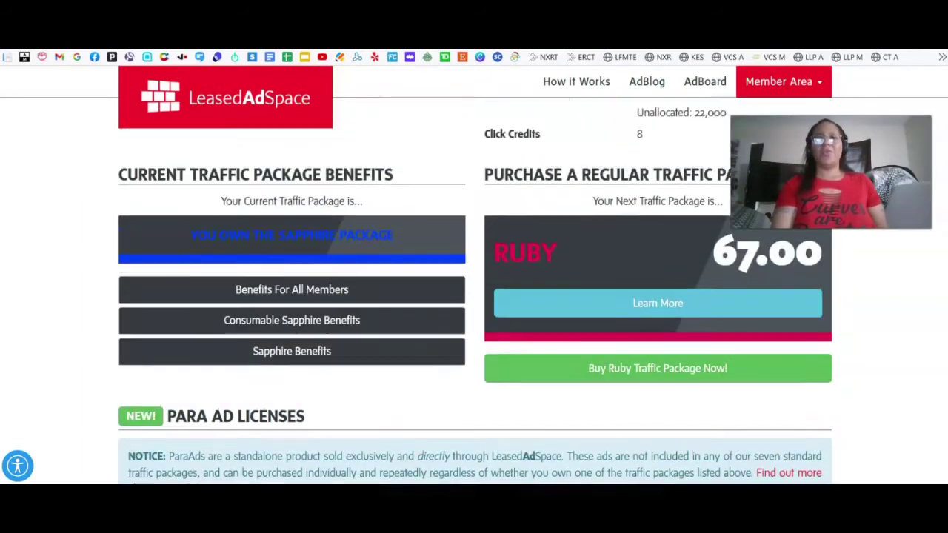
click(689, 88)
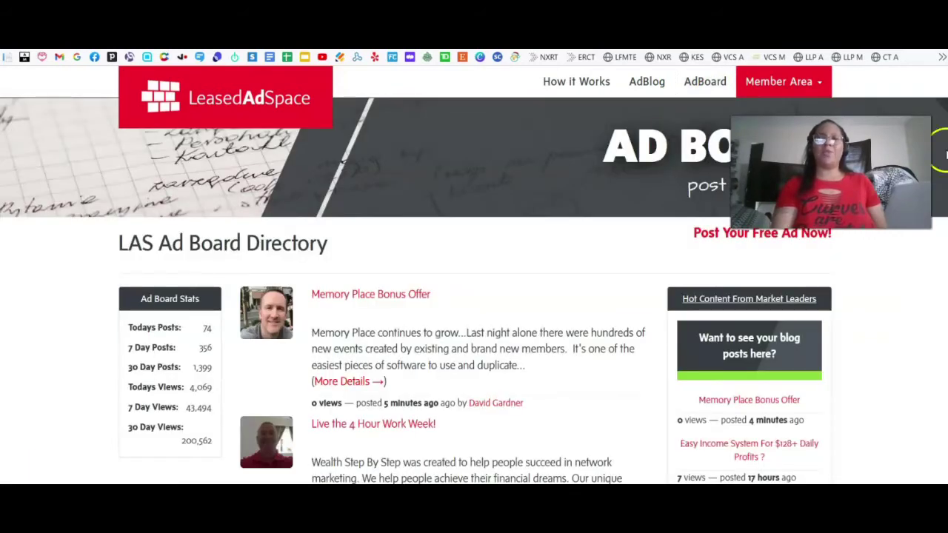
Claim view credit for the Memory Place Bonus Offer and Live the 4 Hour Work Week! posts
scroll(474, 297, down, 2)
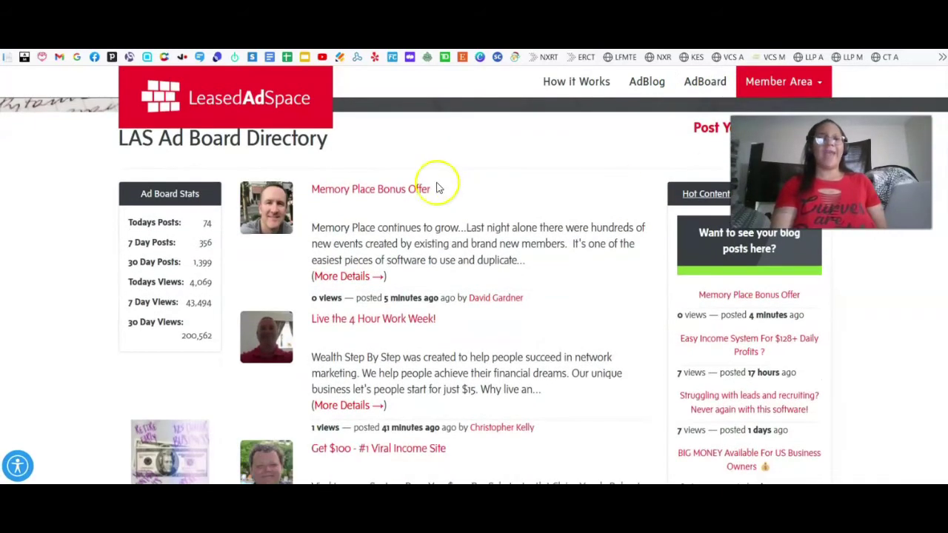
click(336, 198)
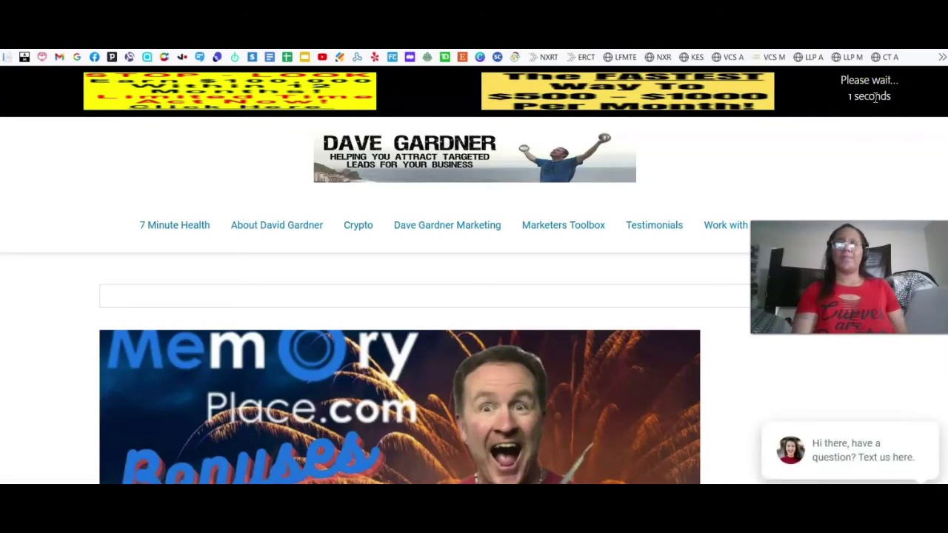
click(877, 95)
click(591, 175)
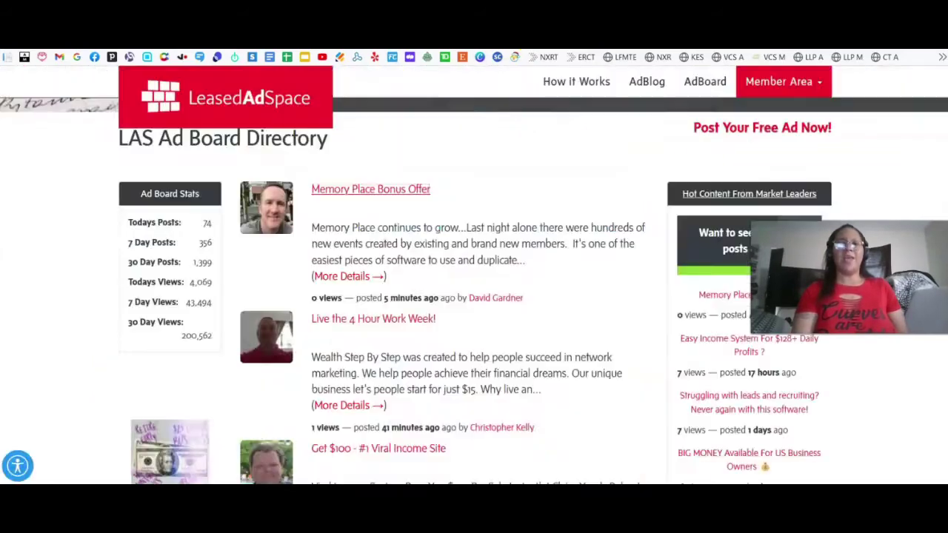
click(432, 230)
click(369, 311)
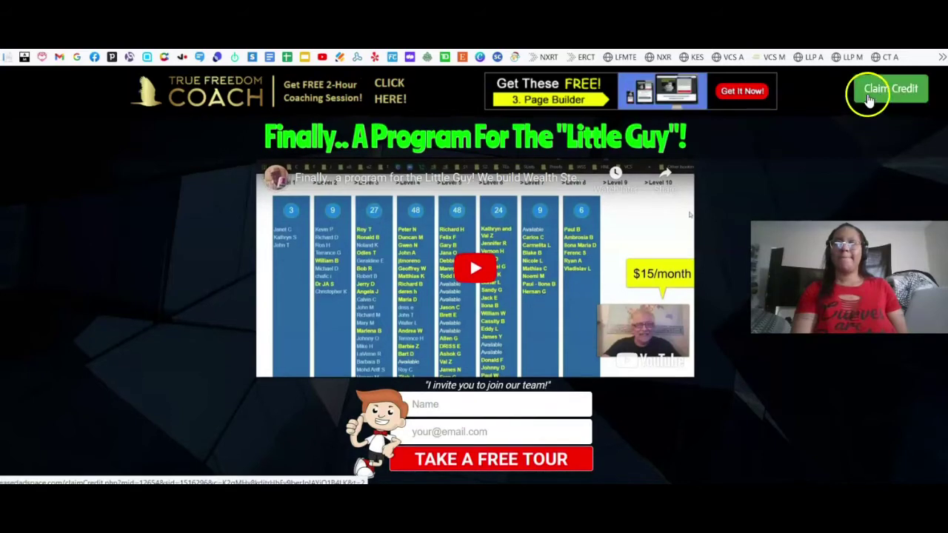
click(867, 92)
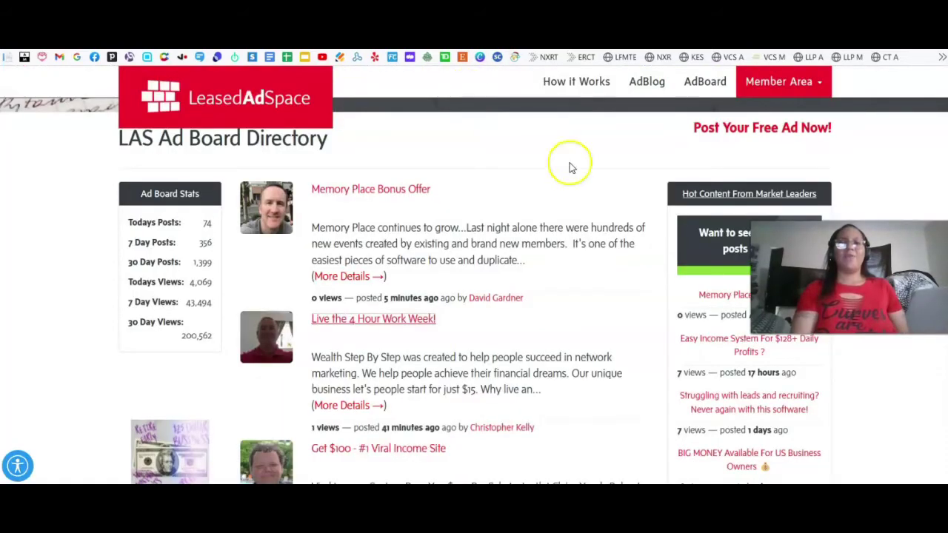
click(787, 83)
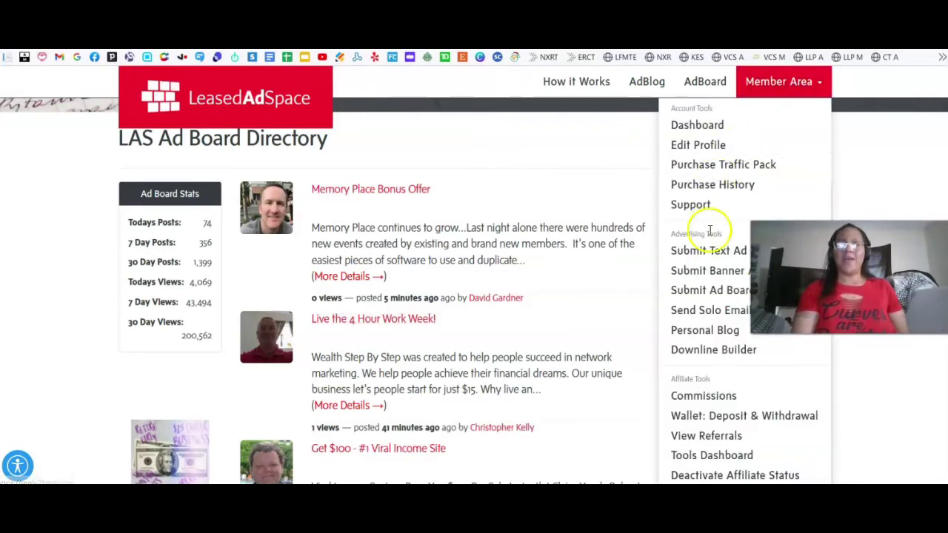
click(692, 312)
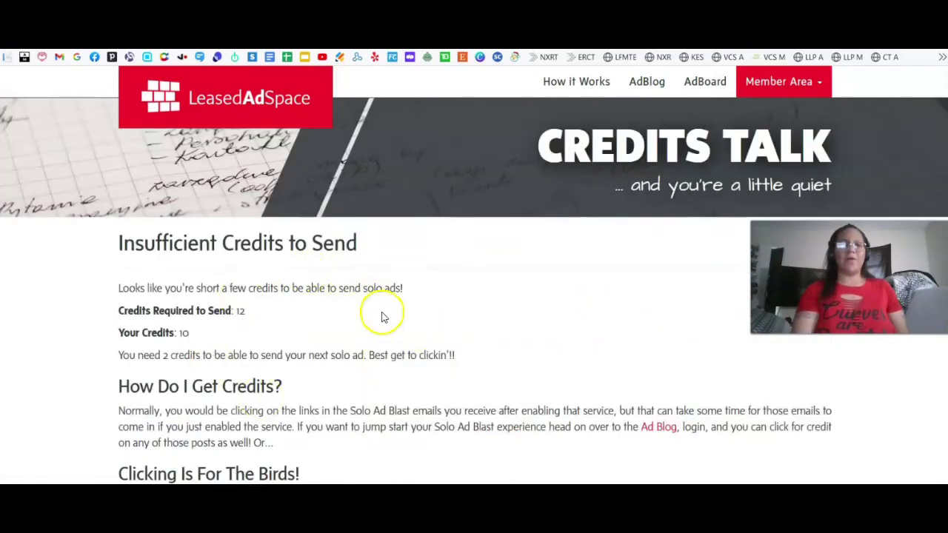
click(700, 87)
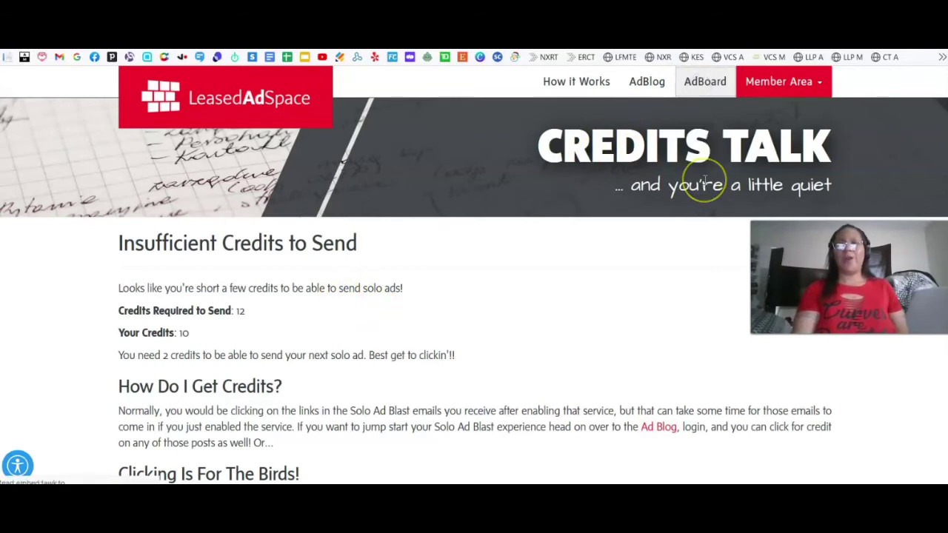
drag(845, 237, 824, 297)
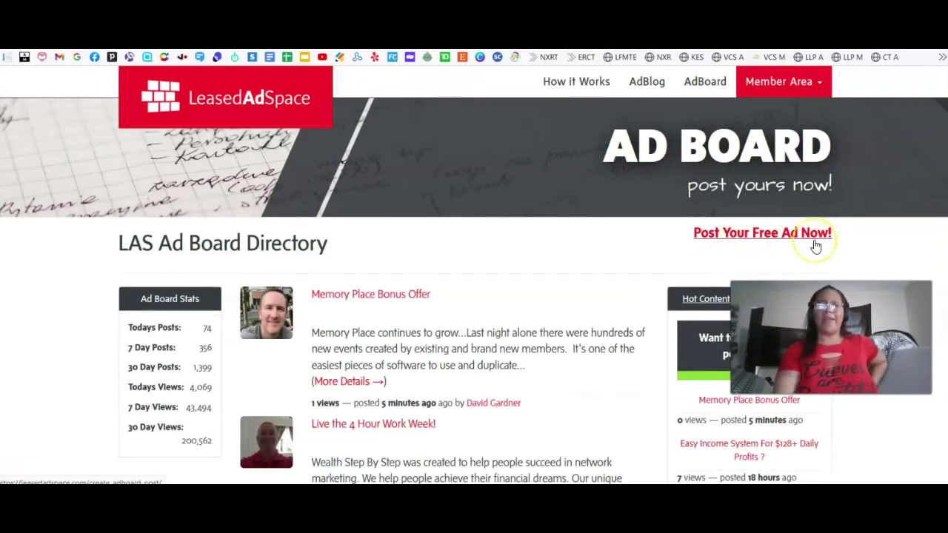
Open the free Create New Ad Board Directory Post form and scroll through its fields
click(730, 237)
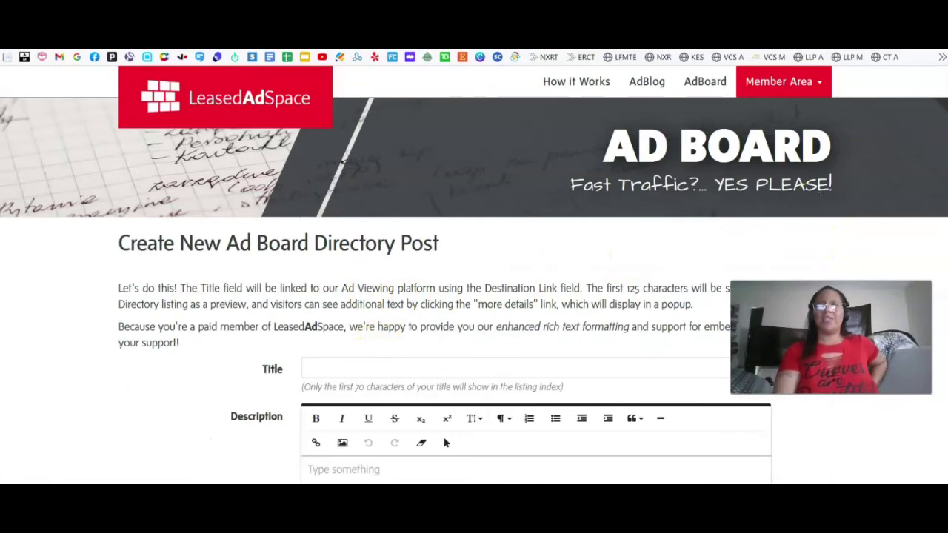
scroll(753, 220, down, 2)
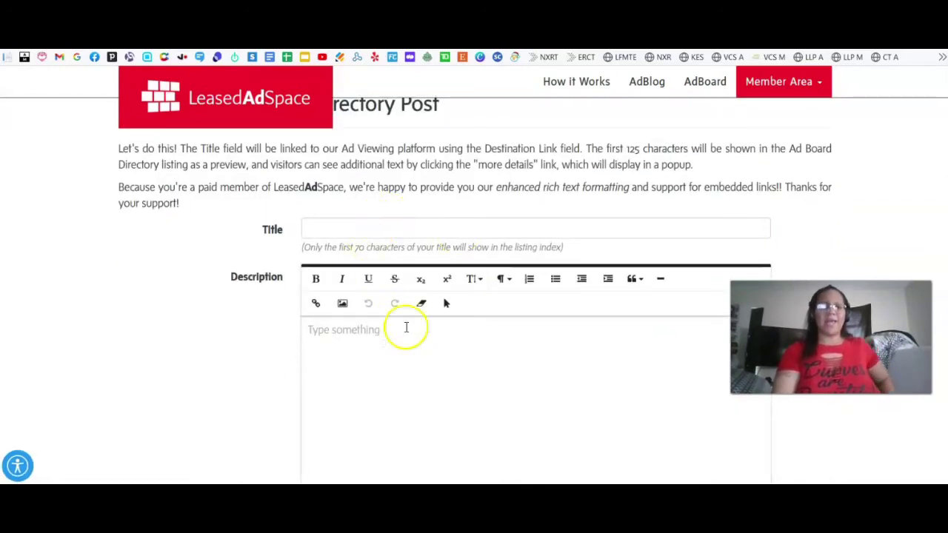
scroll(375, 240, down, 2)
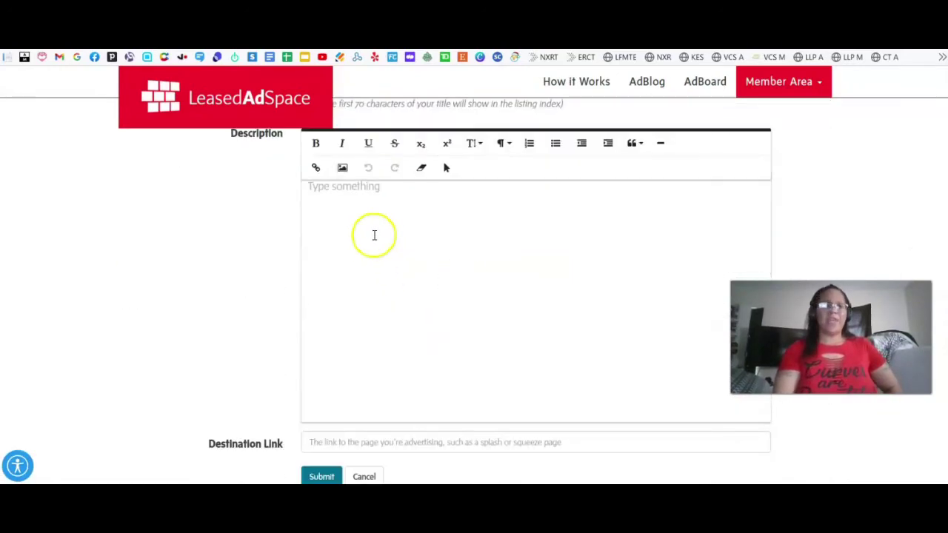
scroll(445, 297, down, 3)
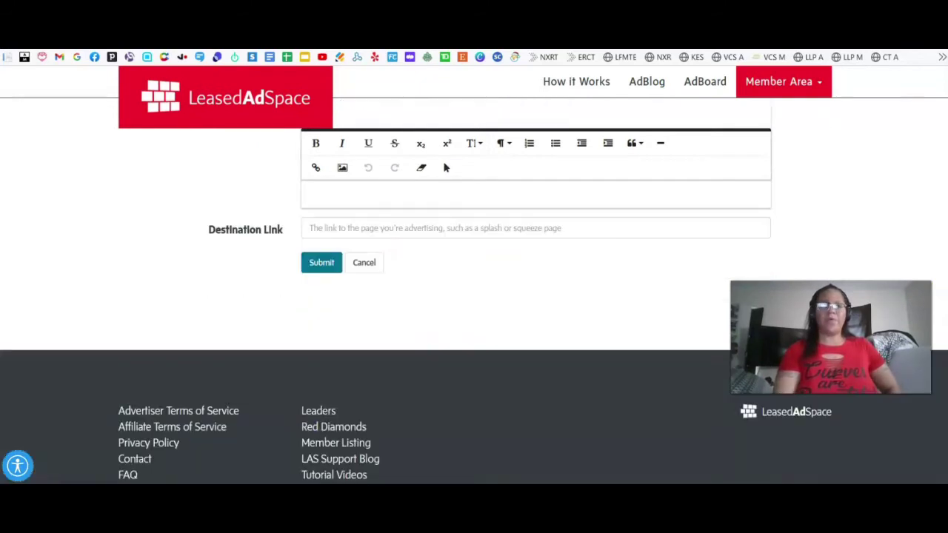
Leave the destination link blank and go to Member Area > Dashboard
click(334, 229)
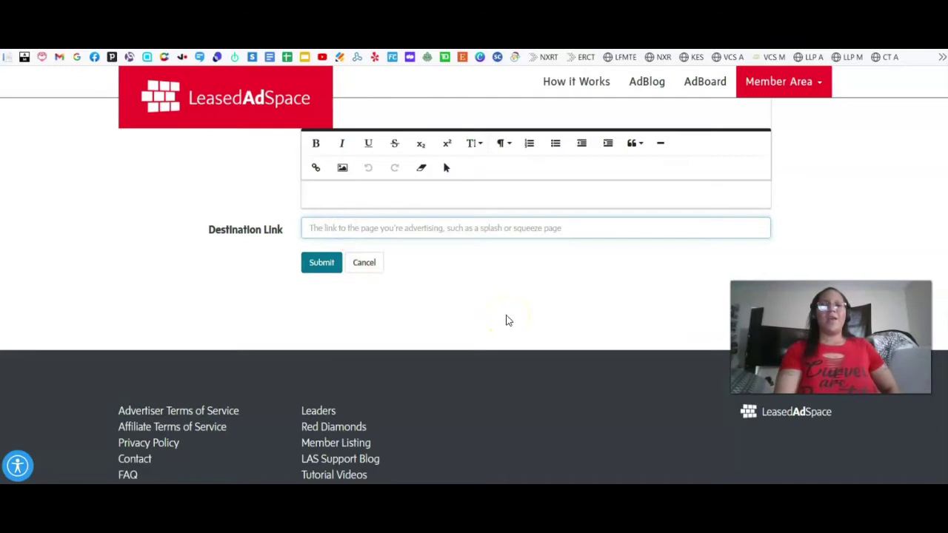
scroll(552, 139, up, 6)
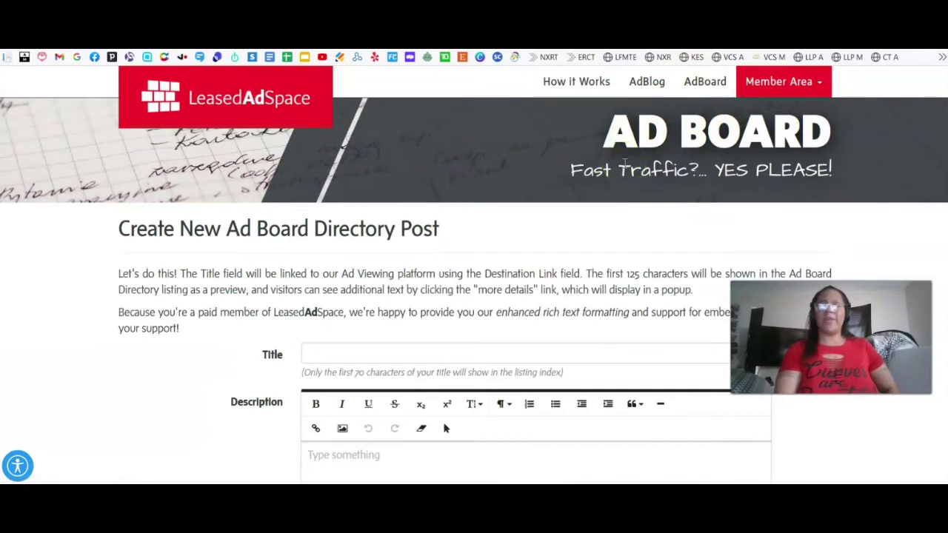
click(753, 83)
click(705, 124)
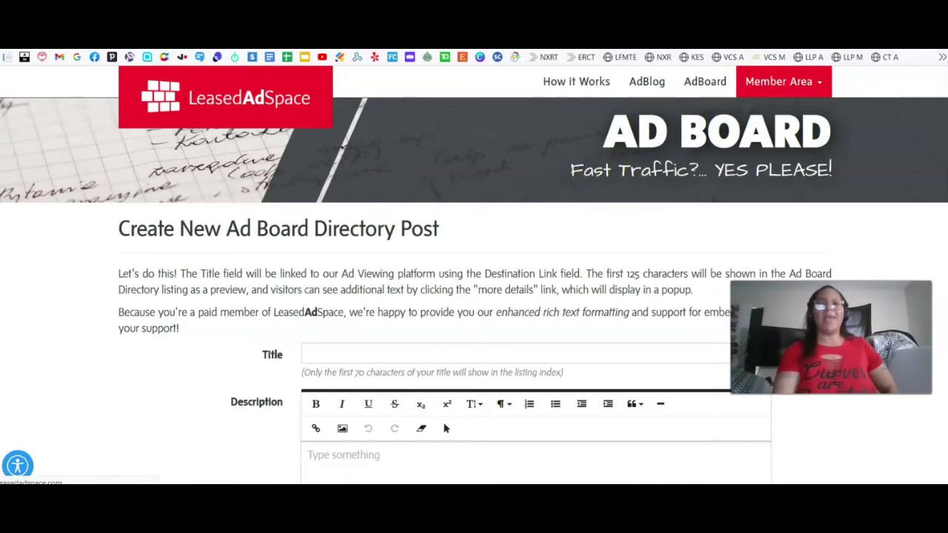
Scroll the LeasedAdSpace Dashboard to review the Ad Board Posts table
scroll(446, 428, down, 10)
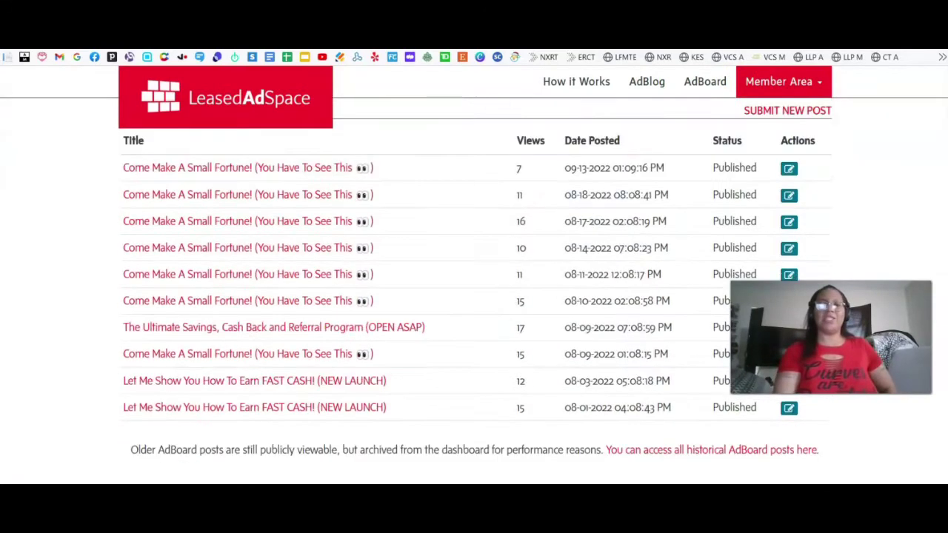
scroll(474, 296, down, 10)
scroll(925, 249, up, 10)
scroll(925, 250, up, 4)
scroll(926, 252, down, 3)
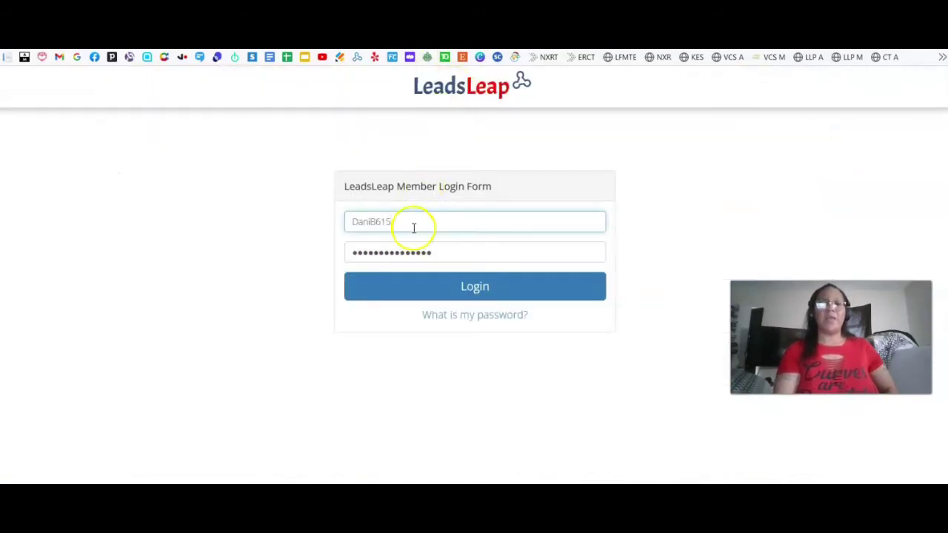
Log in to LeadsLeap with the saved autofill credentials after the first attempt times out
click(427, 285)
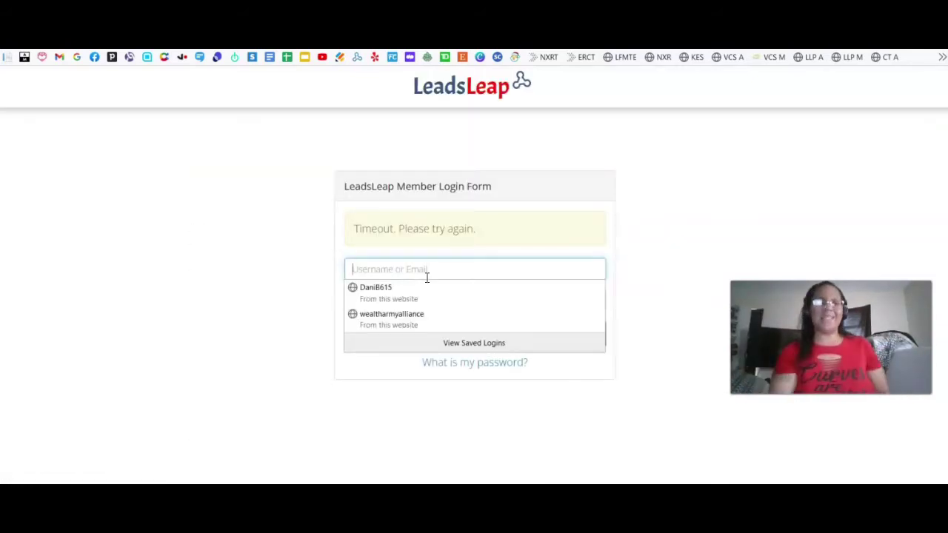
click(449, 289)
click(390, 347)
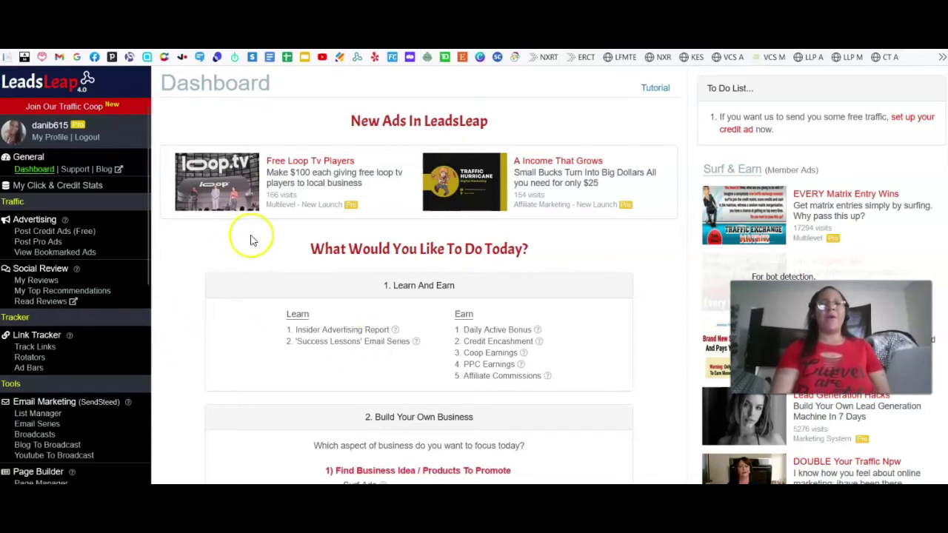
Scroll the left sidebar and open My Reviews under Social Review
mouse_move(145, 182)
mouse_down()
mouse_move(150, 249)
mouse_move(151, 181)
mouse_up()
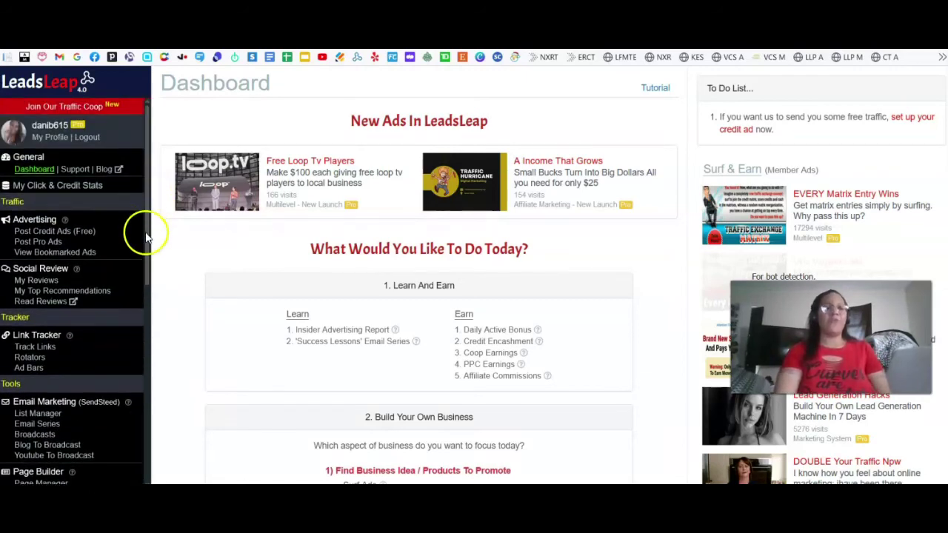
drag(148, 160, 148, 207)
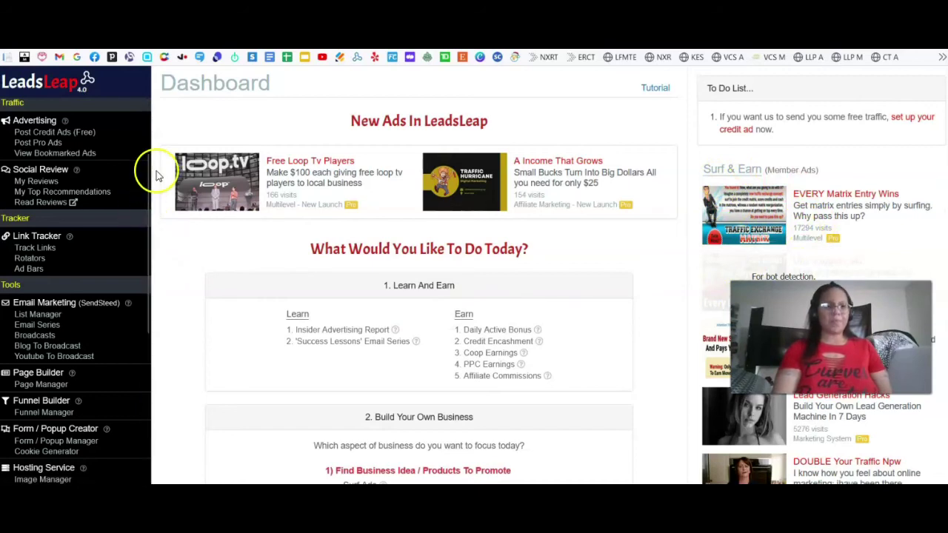
mouse_move(149, 165)
mouse_down()
mouse_move(152, 303)
mouse_move(153, 170)
mouse_up()
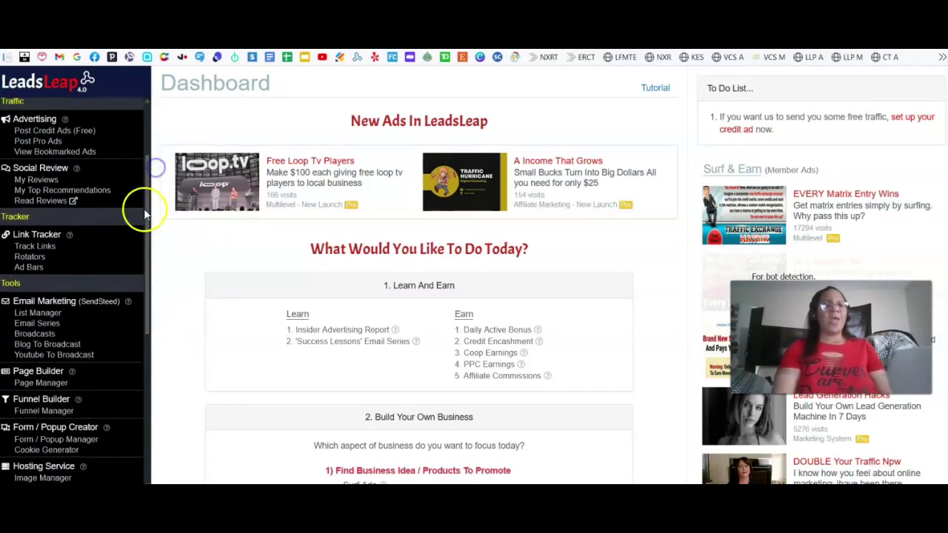
click(24, 180)
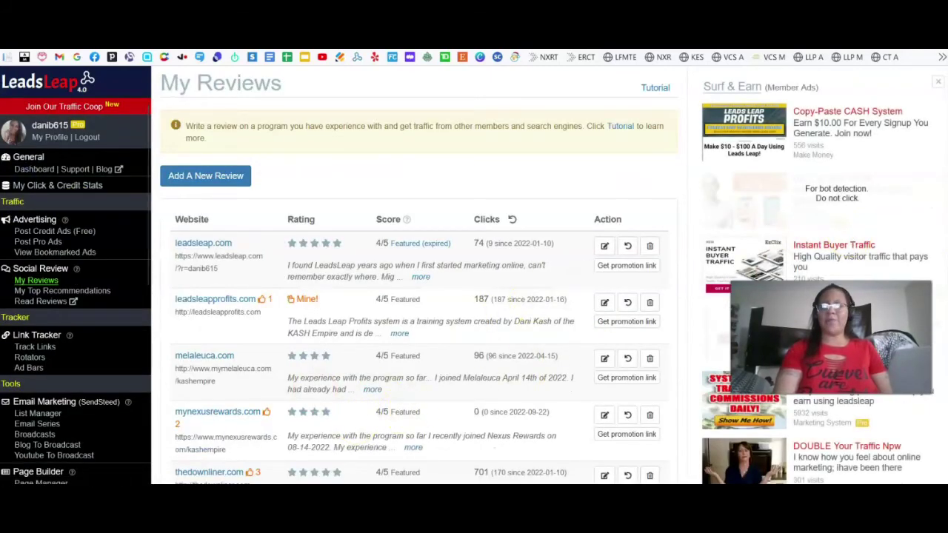
Look over the My Reviews table, then open Post Credit Ads (Free)
scroll(219, 281, down, 3)
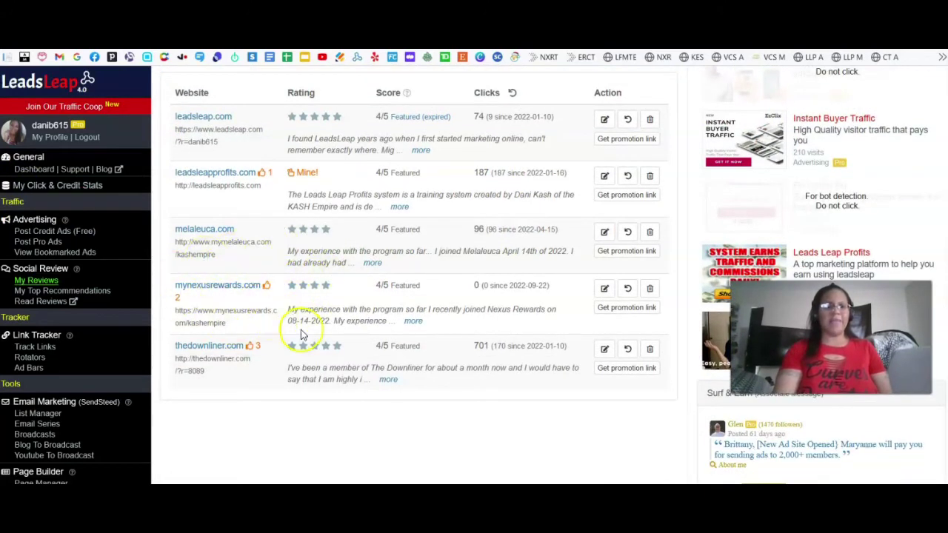
click(266, 285)
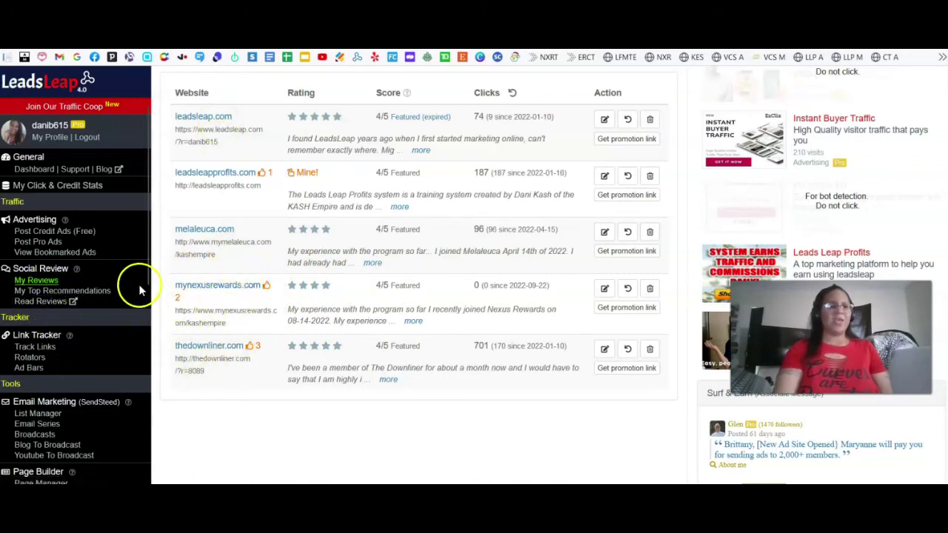
click(45, 231)
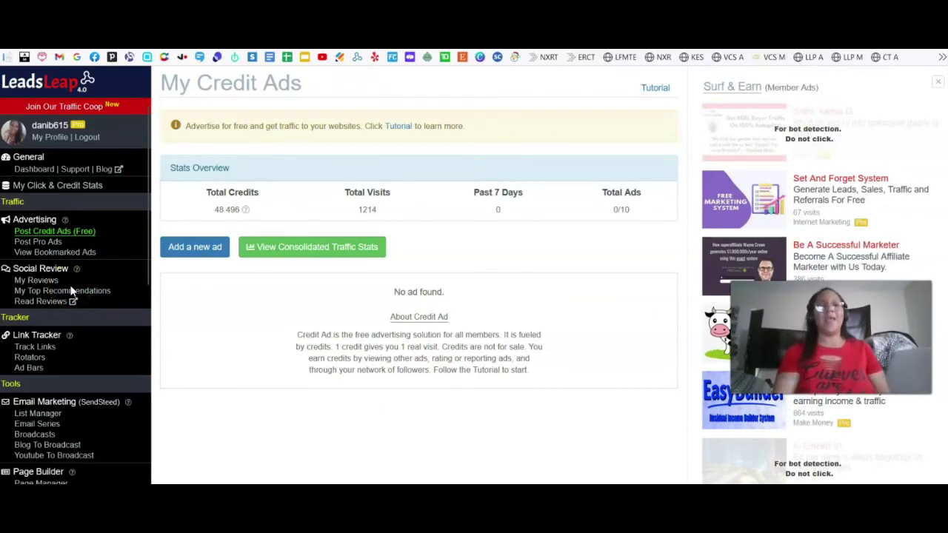
Open My Pro Ads and scroll through its 118967 visits and 4/10 ads list
click(35, 232)
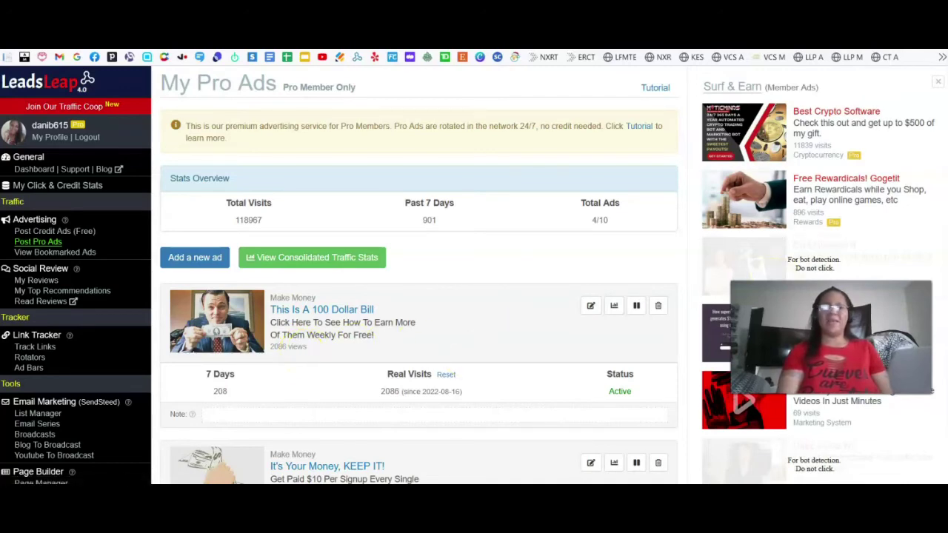
scroll(419, 296, down, 2)
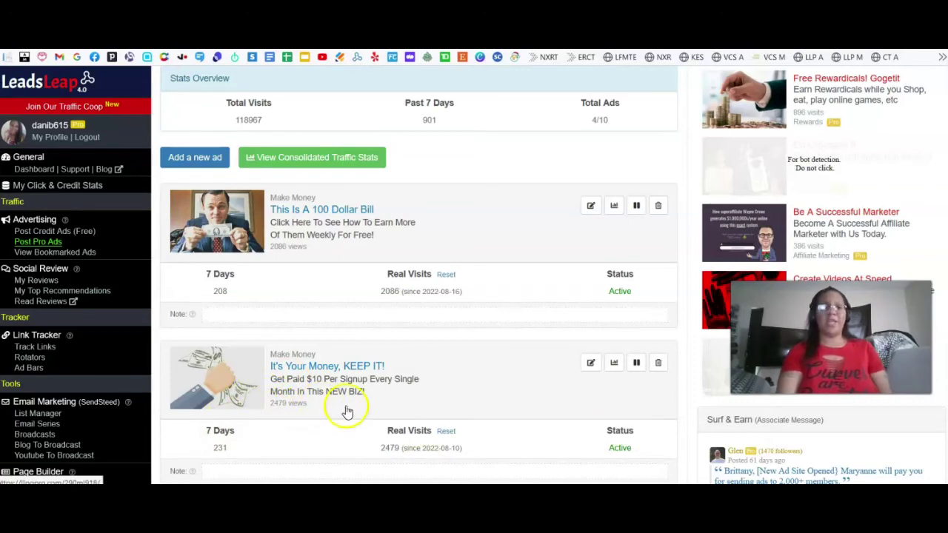
scroll(612, 122, up, 2)
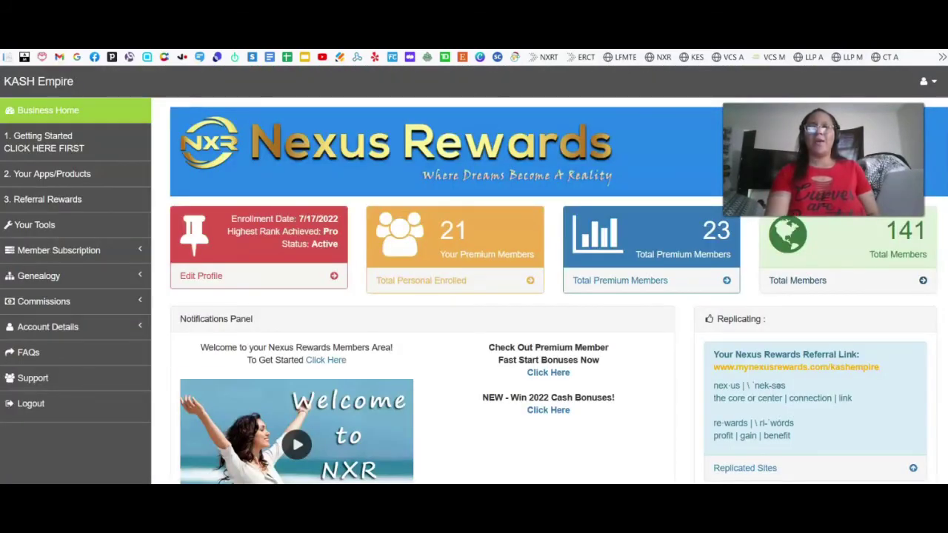
Browse the Nexus Rewards Team Training videos from the NXRT bookmark, then return to LeadsLeap
click(557, 60)
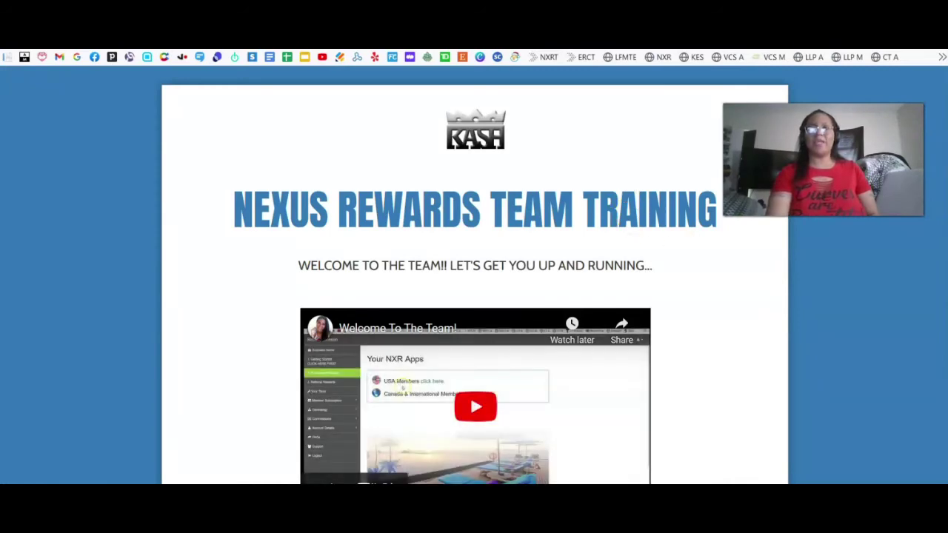
scroll(474, 296, down, 5)
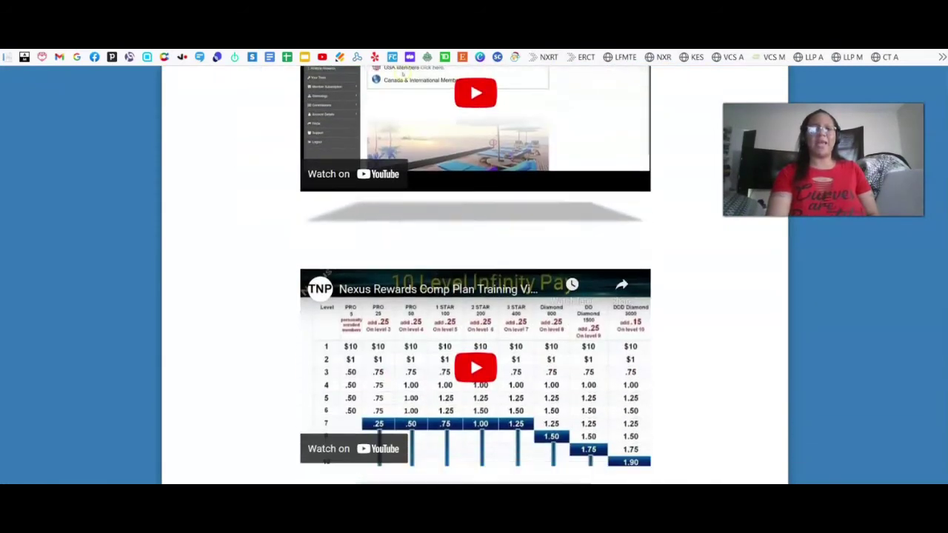
scroll(474, 296, down, 5)
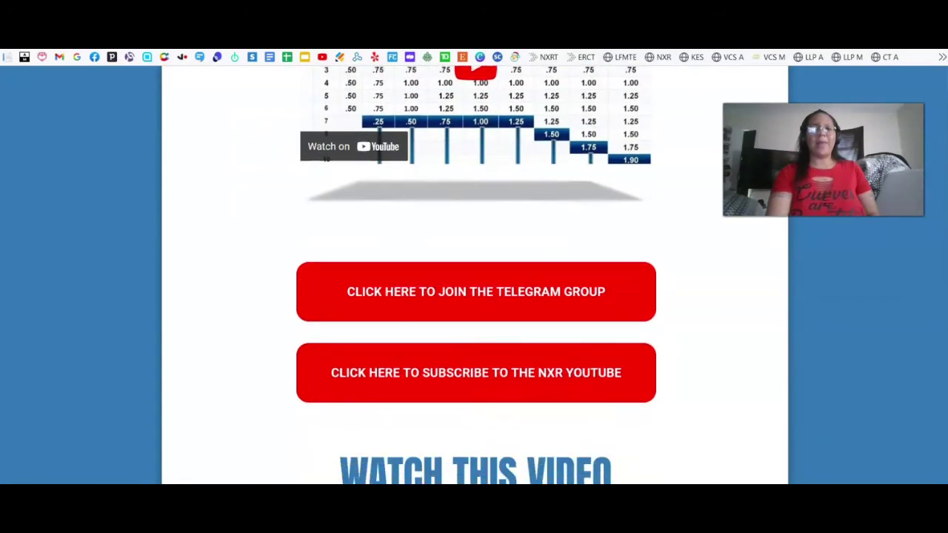
scroll(475, 297, down, 3)
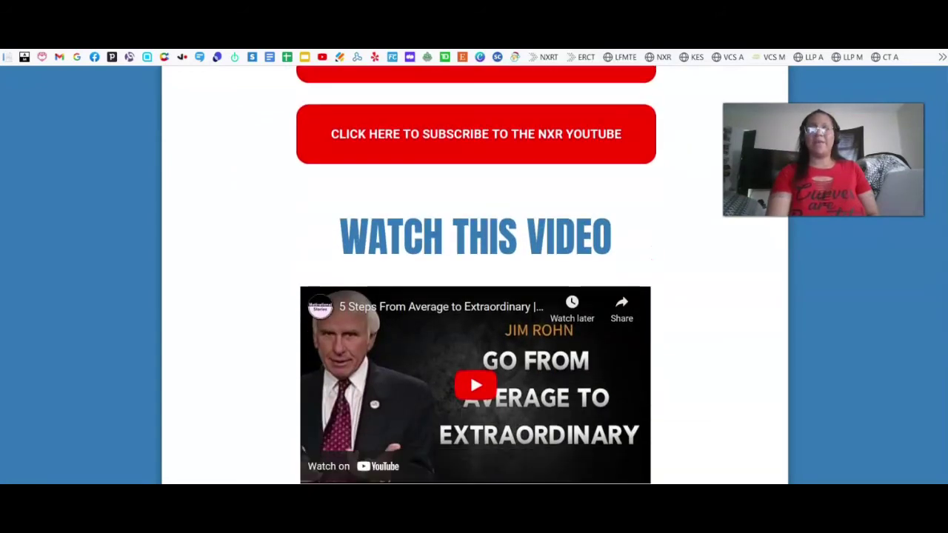
scroll(474, 296, down, 1)
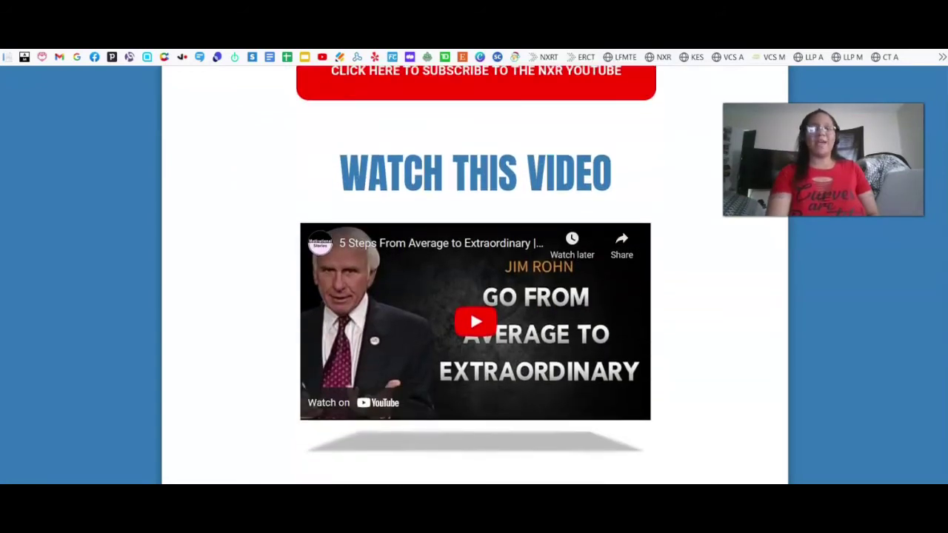
scroll(474, 297, down, 3)
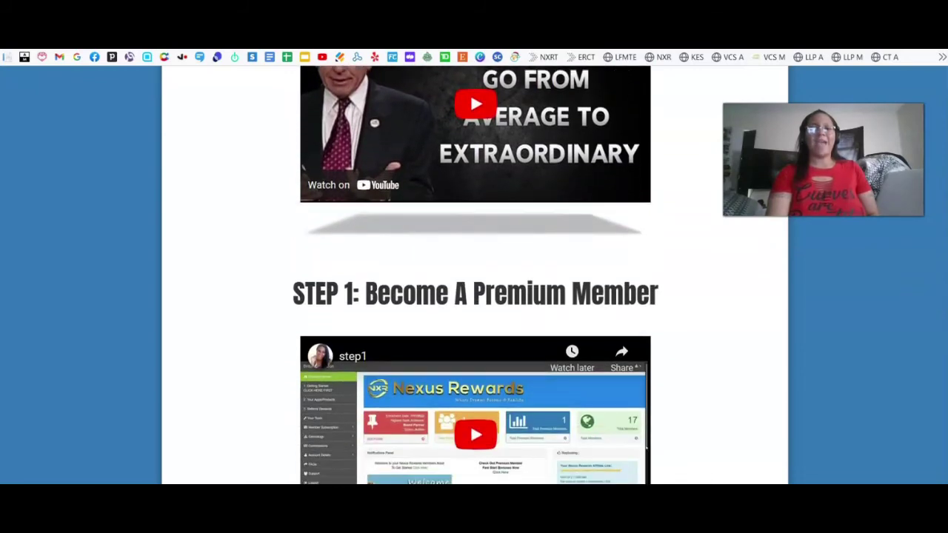
scroll(474, 296, up, 15)
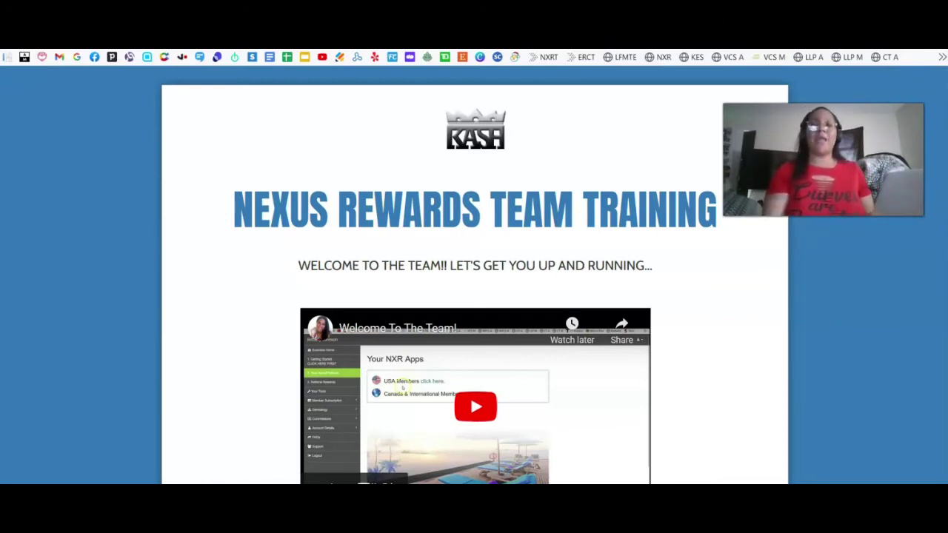
key(ctrl+Tab)
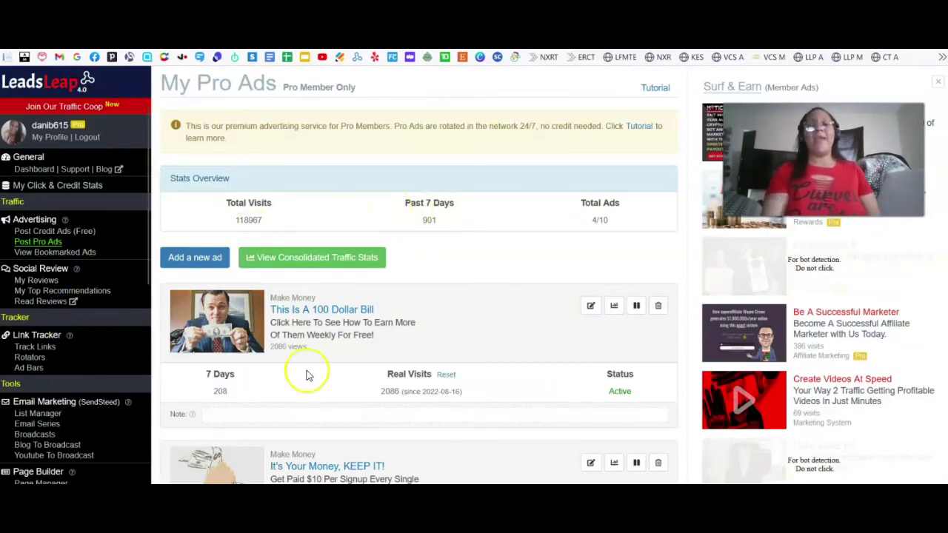
Open theDownliner from the Income Sites bookmarks and submit the prefilled member login
scroll(478, 148, down, 3)
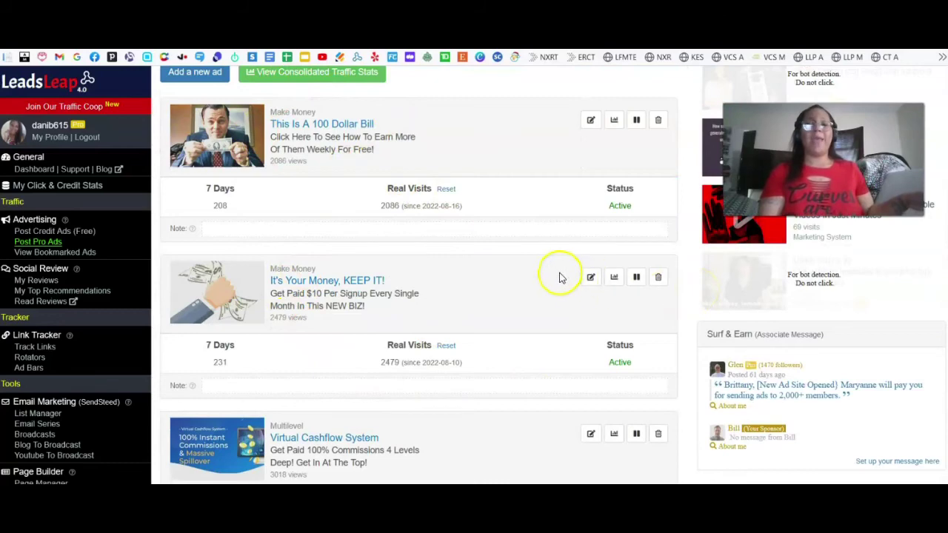
scroll(419, 296, up, 3)
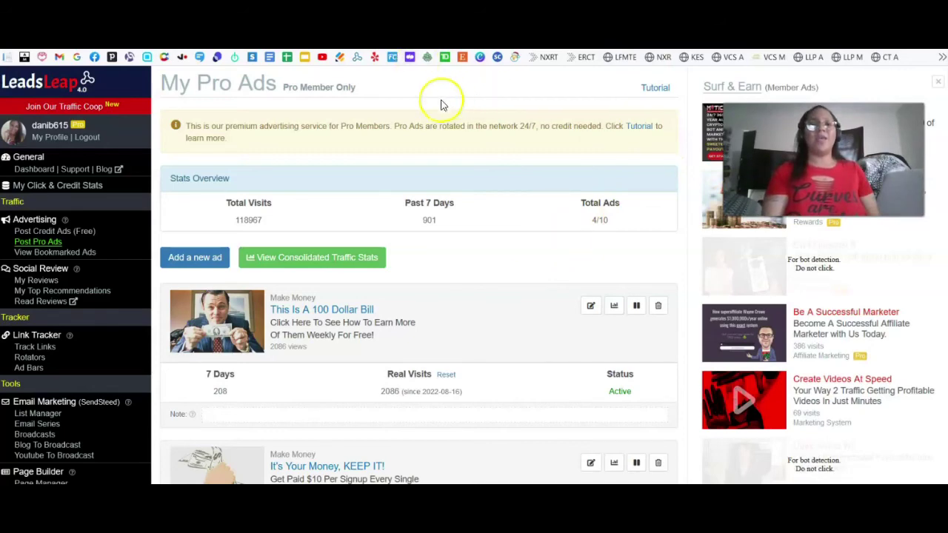
click(95, 57)
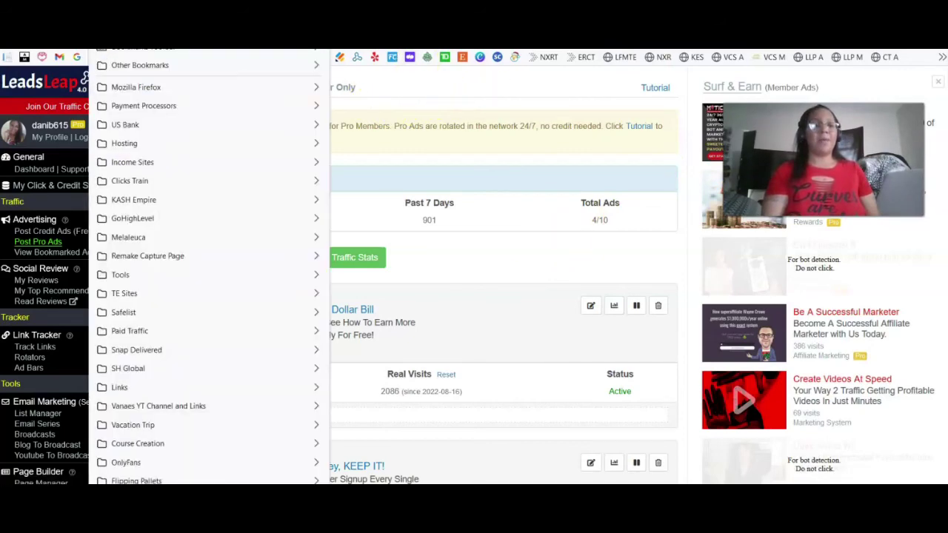
mouse_move(264, 168)
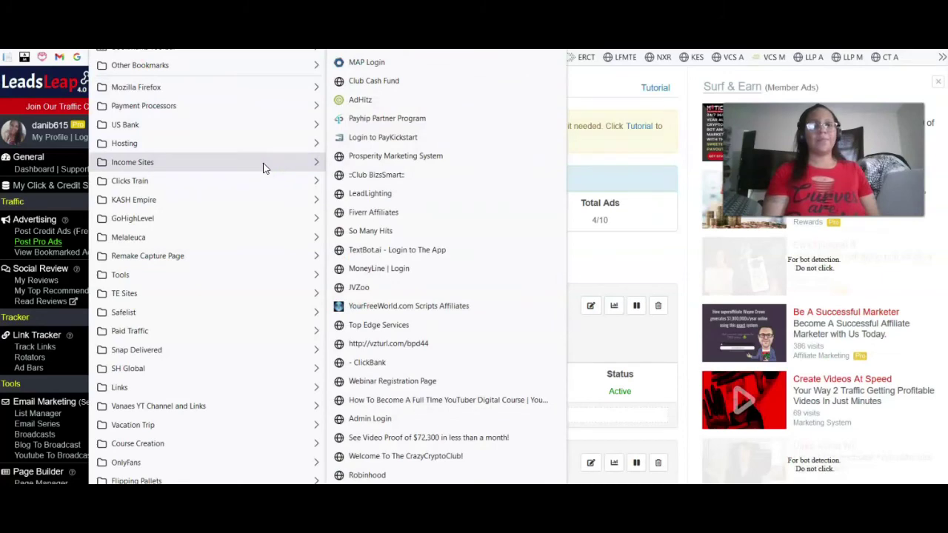
click(360, 100)
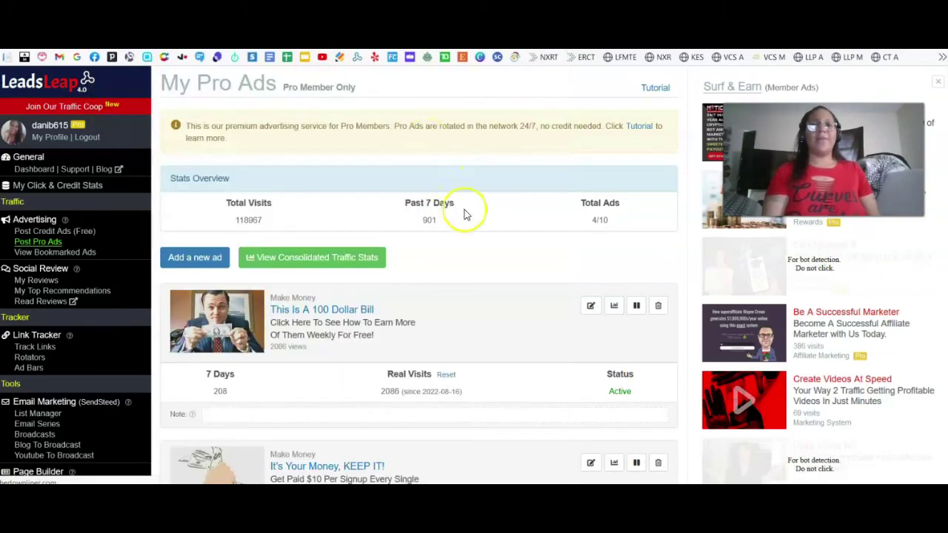
click(566, 363)
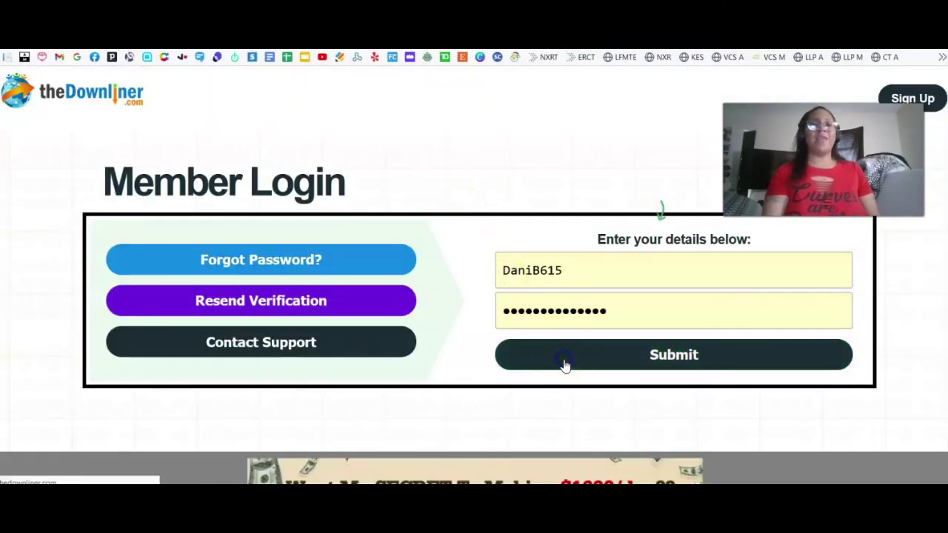
Open Advertising > Campaigns and review the VCS, Nexus Rewards, VCS Ads and CTR campaigns
click(473, 221)
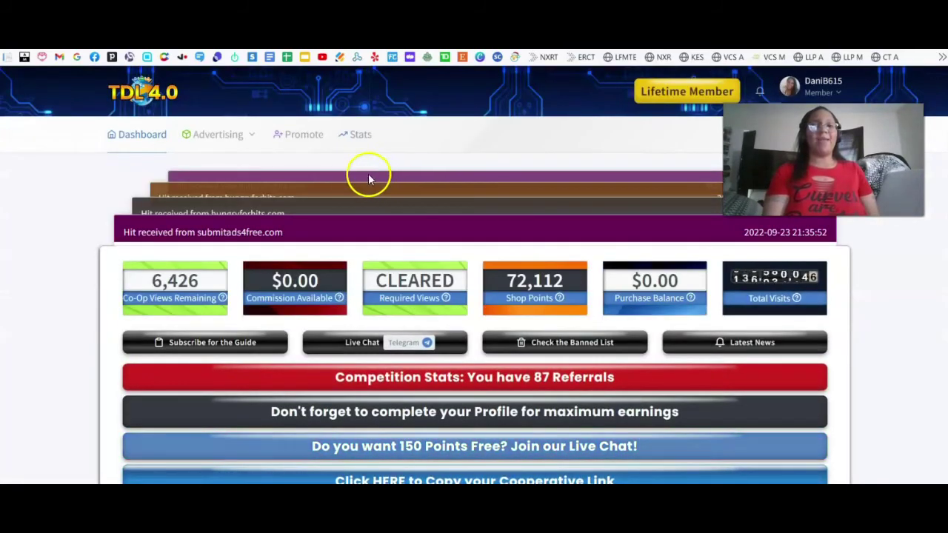
click(219, 137)
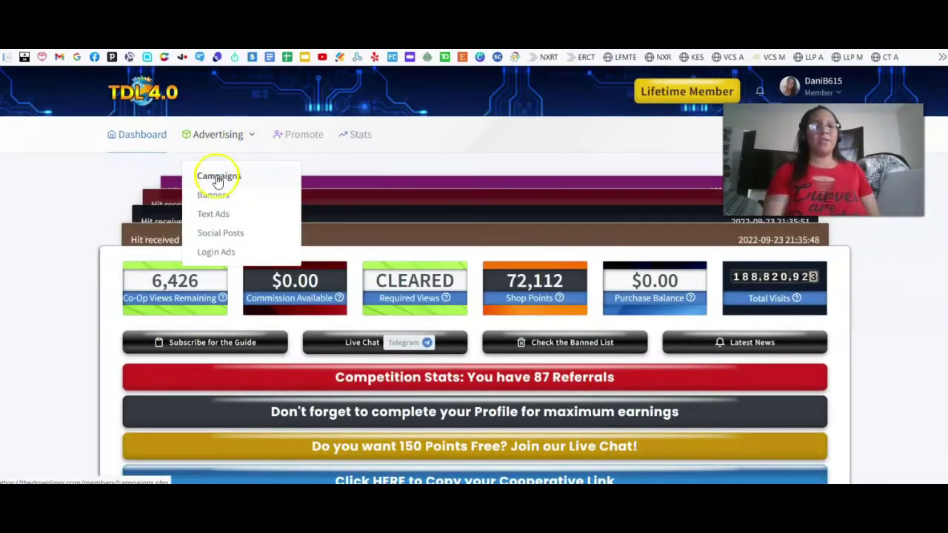
click(215, 176)
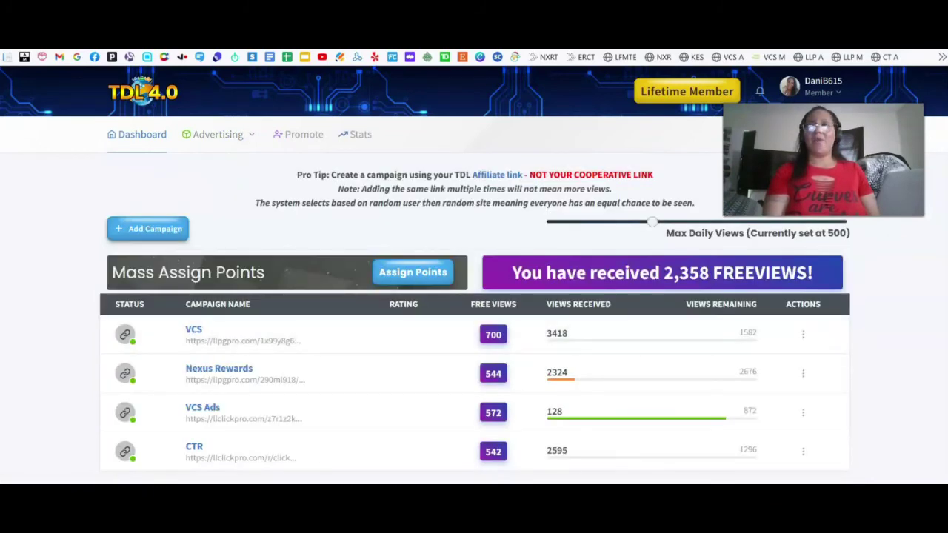
scroll(475, 297, down, 1)
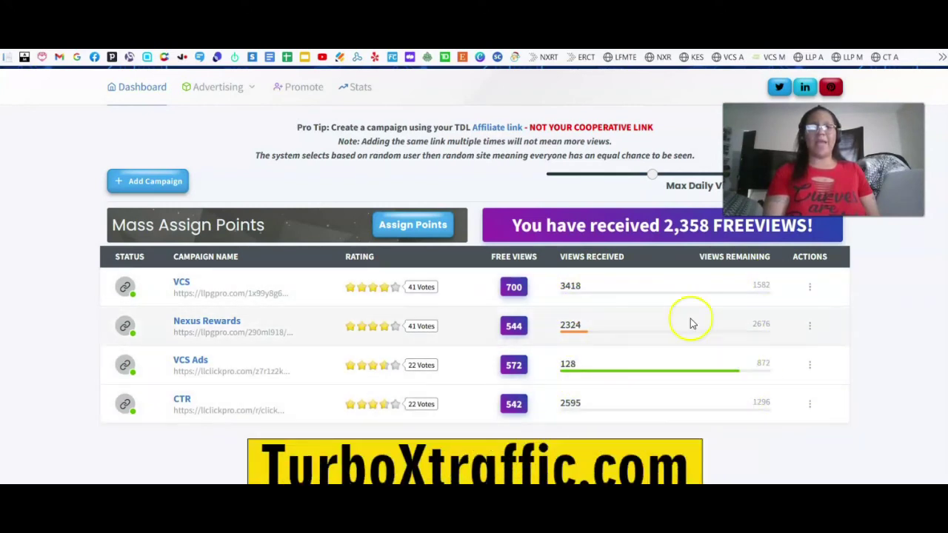
scroll(438, 200, up, 1)
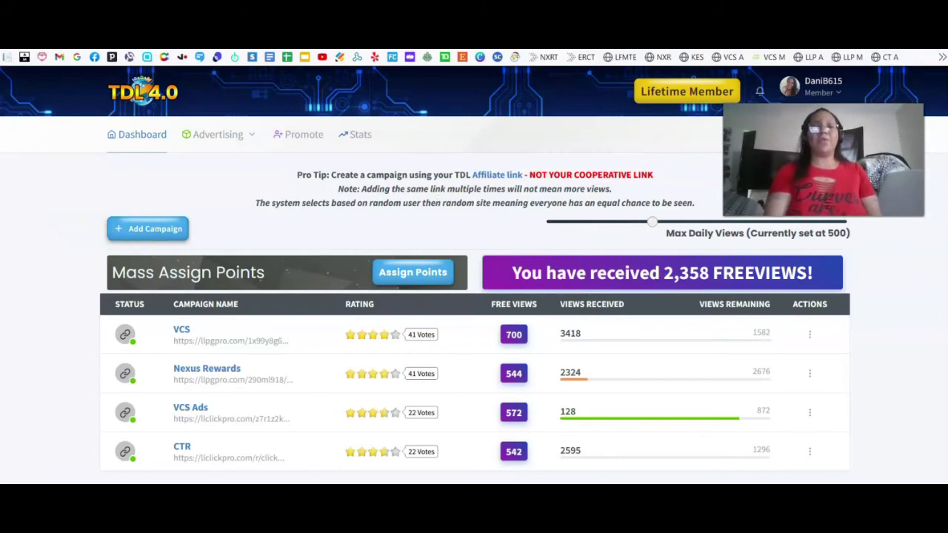
View the Cooperative Link URL under Promote's Affiliate Links, then return to the Dashboard
click(312, 142)
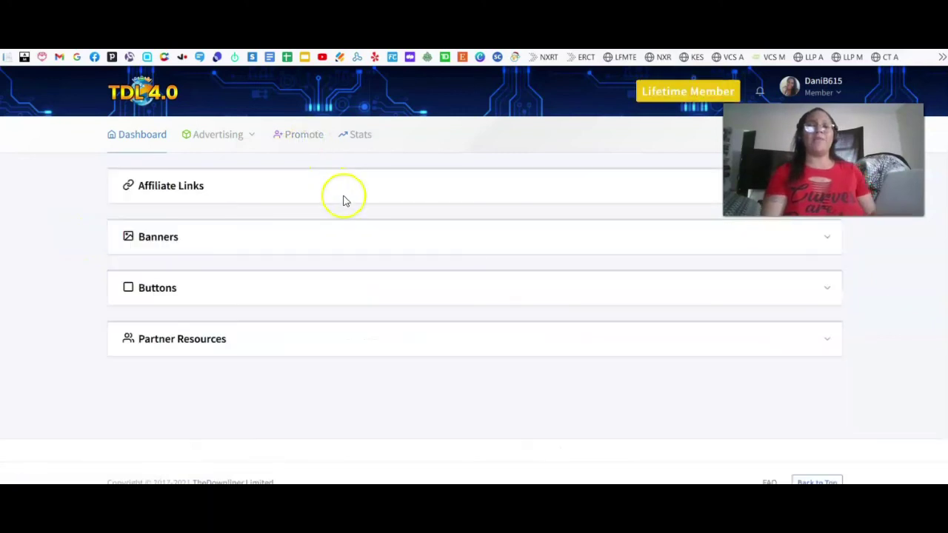
click(284, 140)
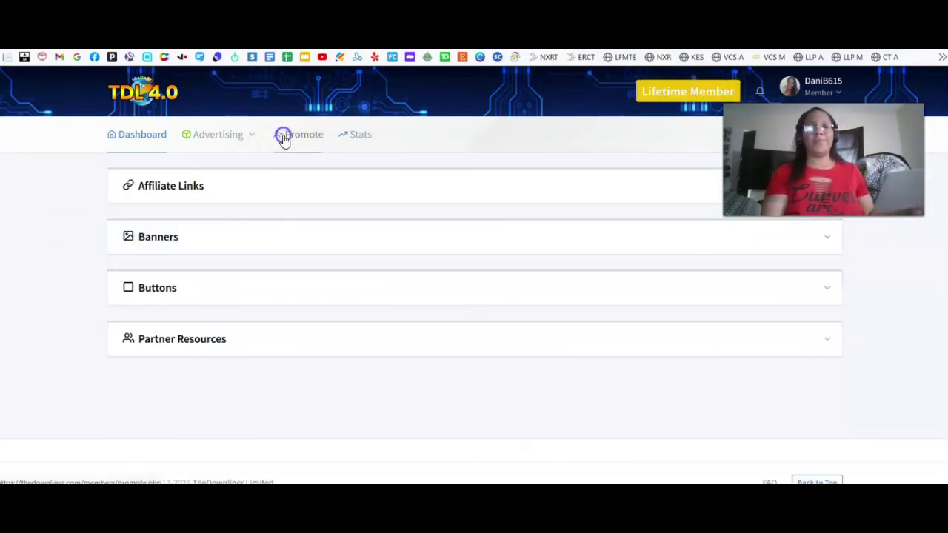
click(232, 176)
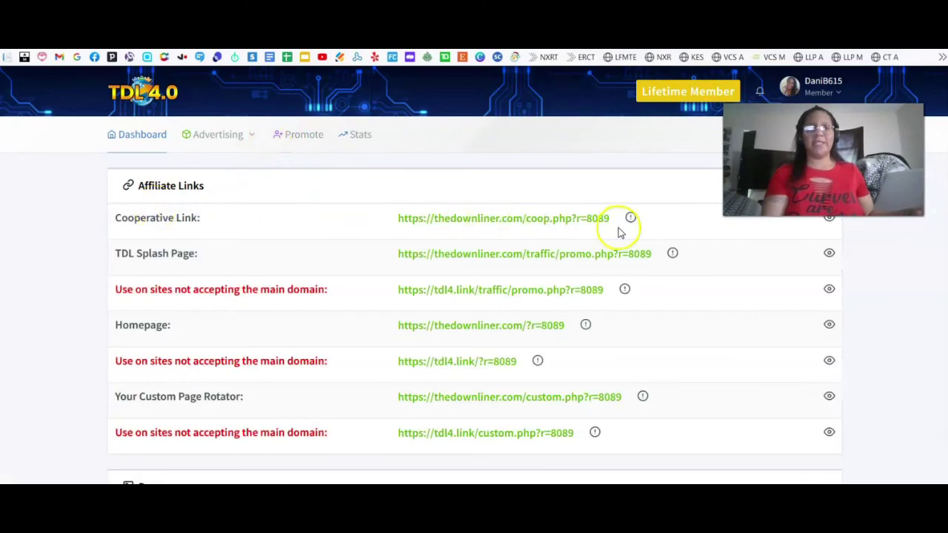
drag(614, 227, 403, 229)
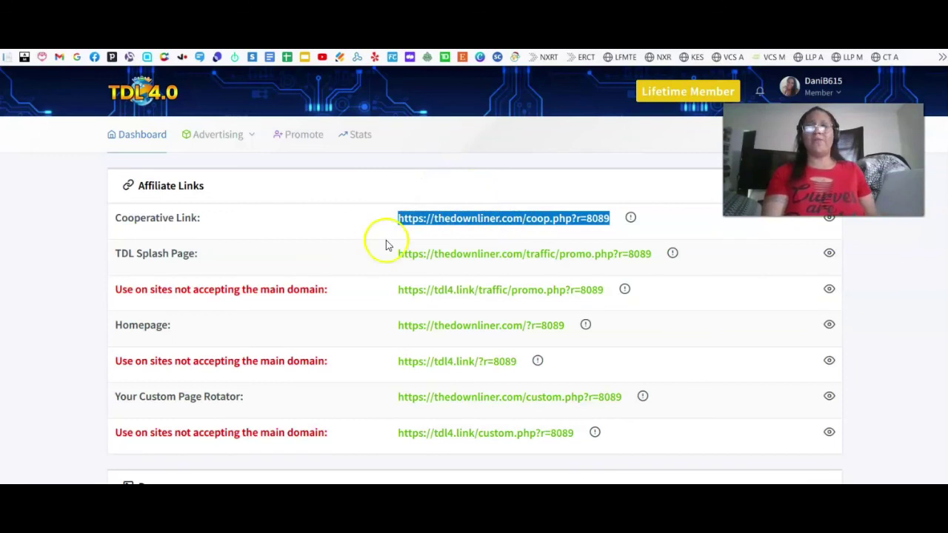
click(284, 218)
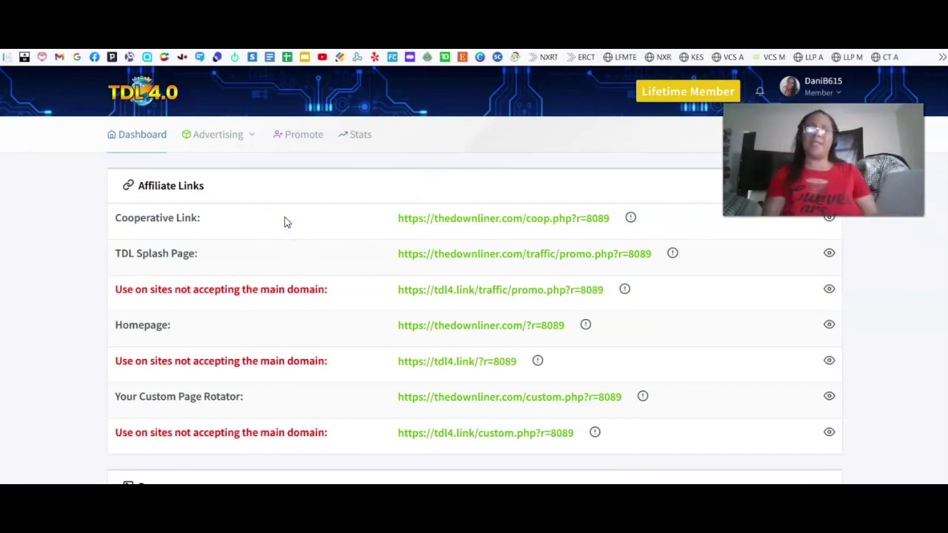
click(120, 140)
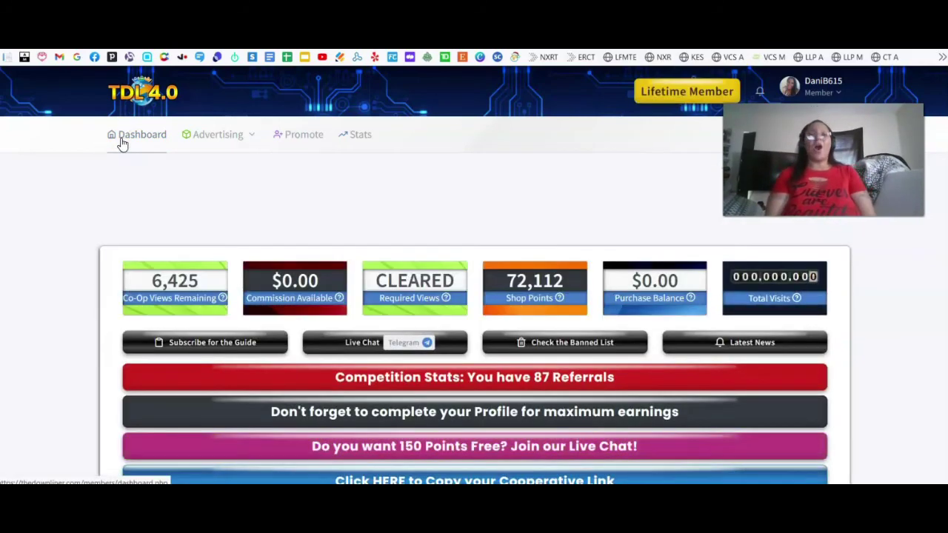